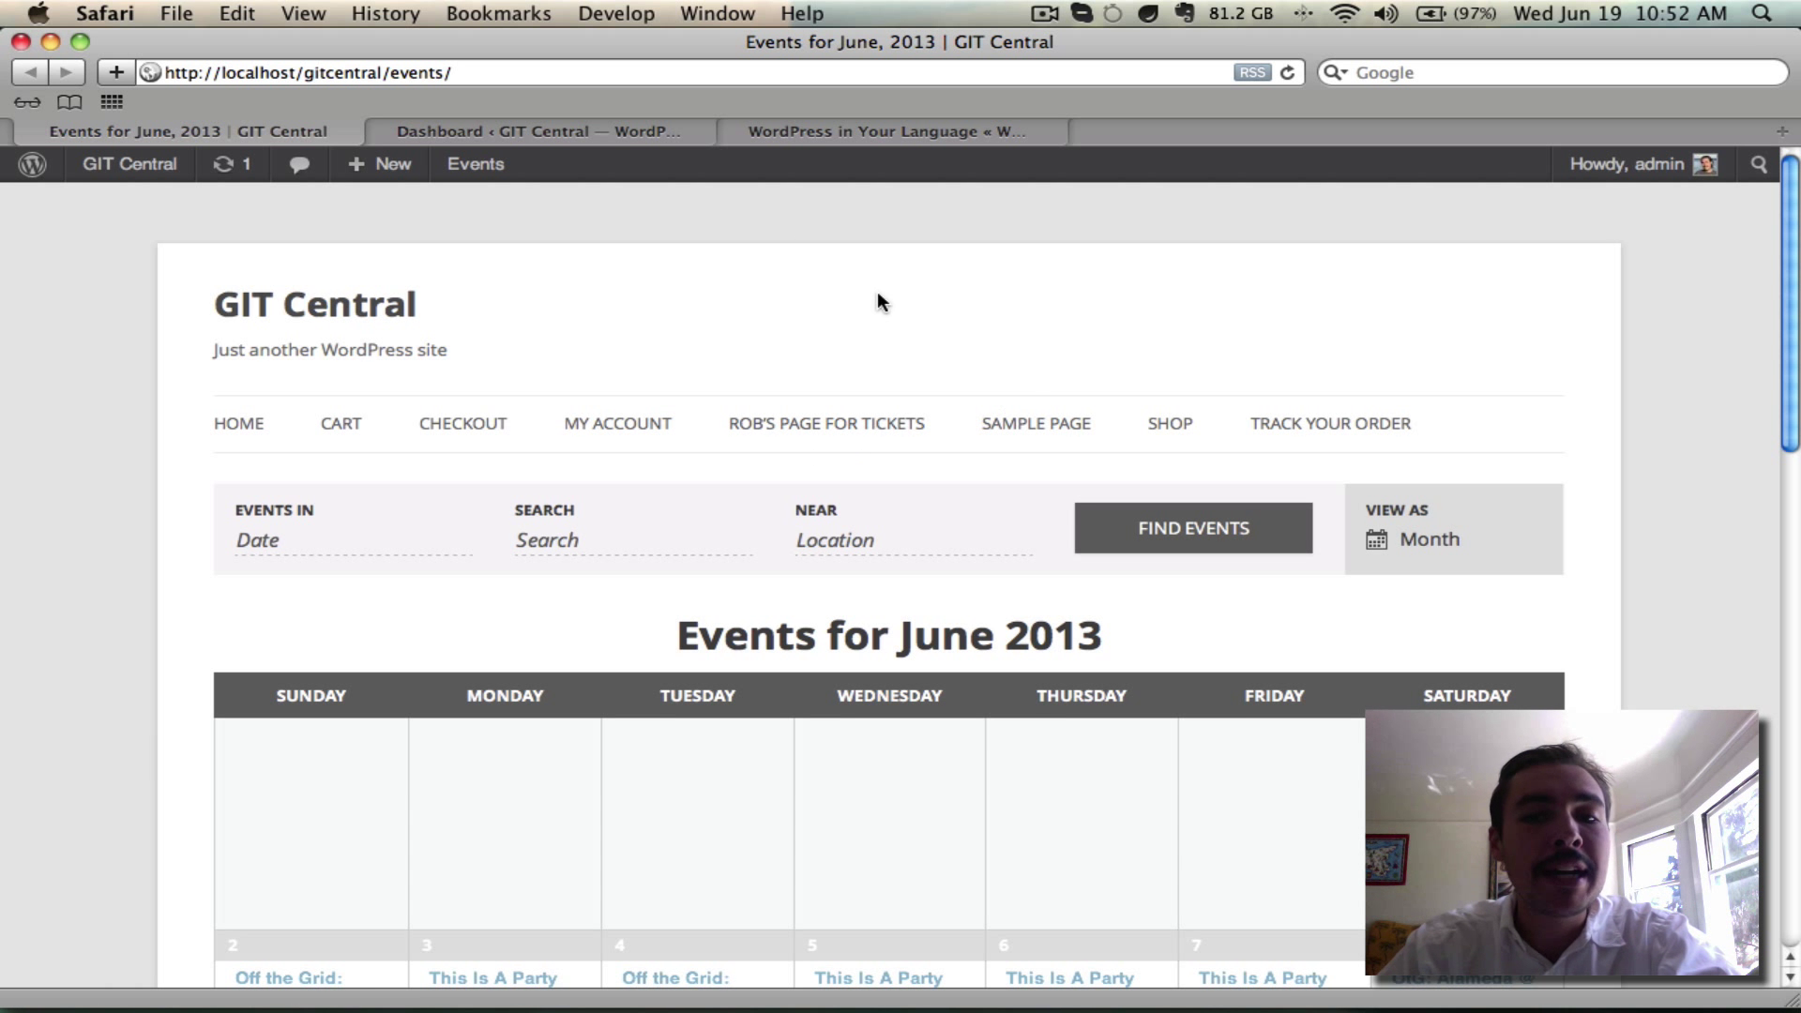
# Open the gitcentral site folder from Sites in Finder and enlarge its window
pyautogui.scroll(-2, 877, 298)
pyautogui.scroll(-4, 878, 298)
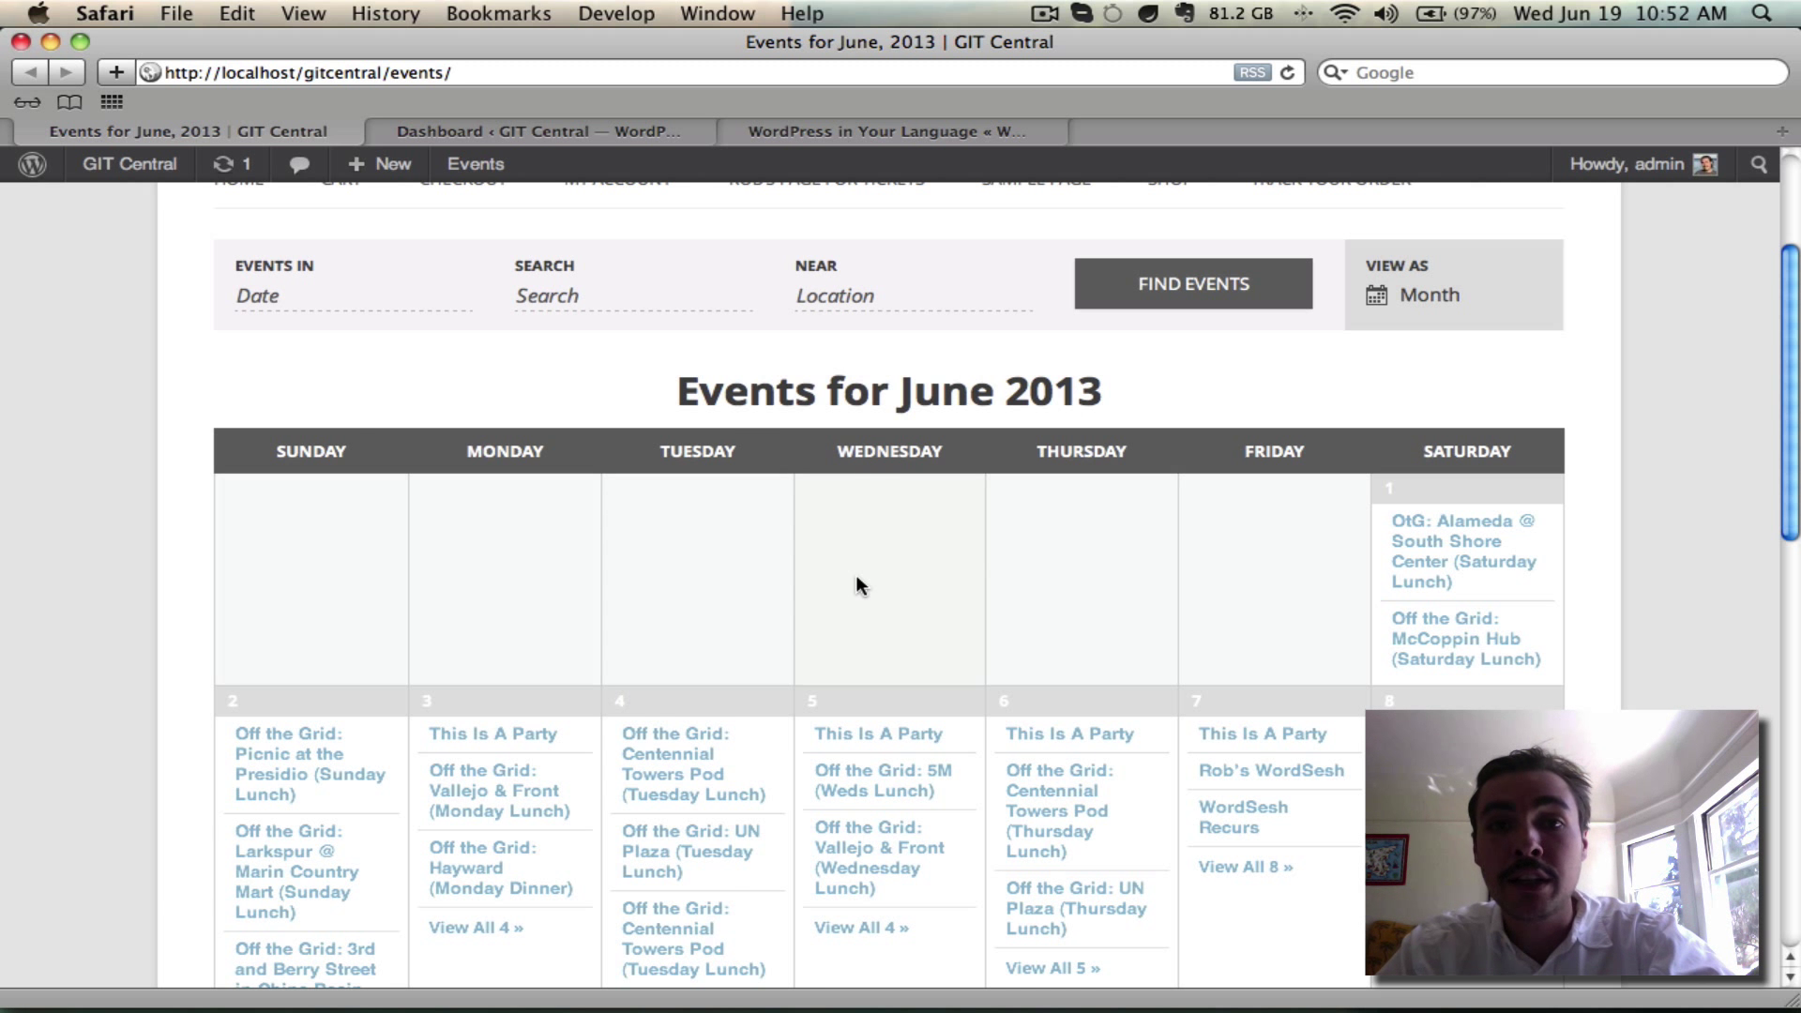
pyautogui.click(300, 951)
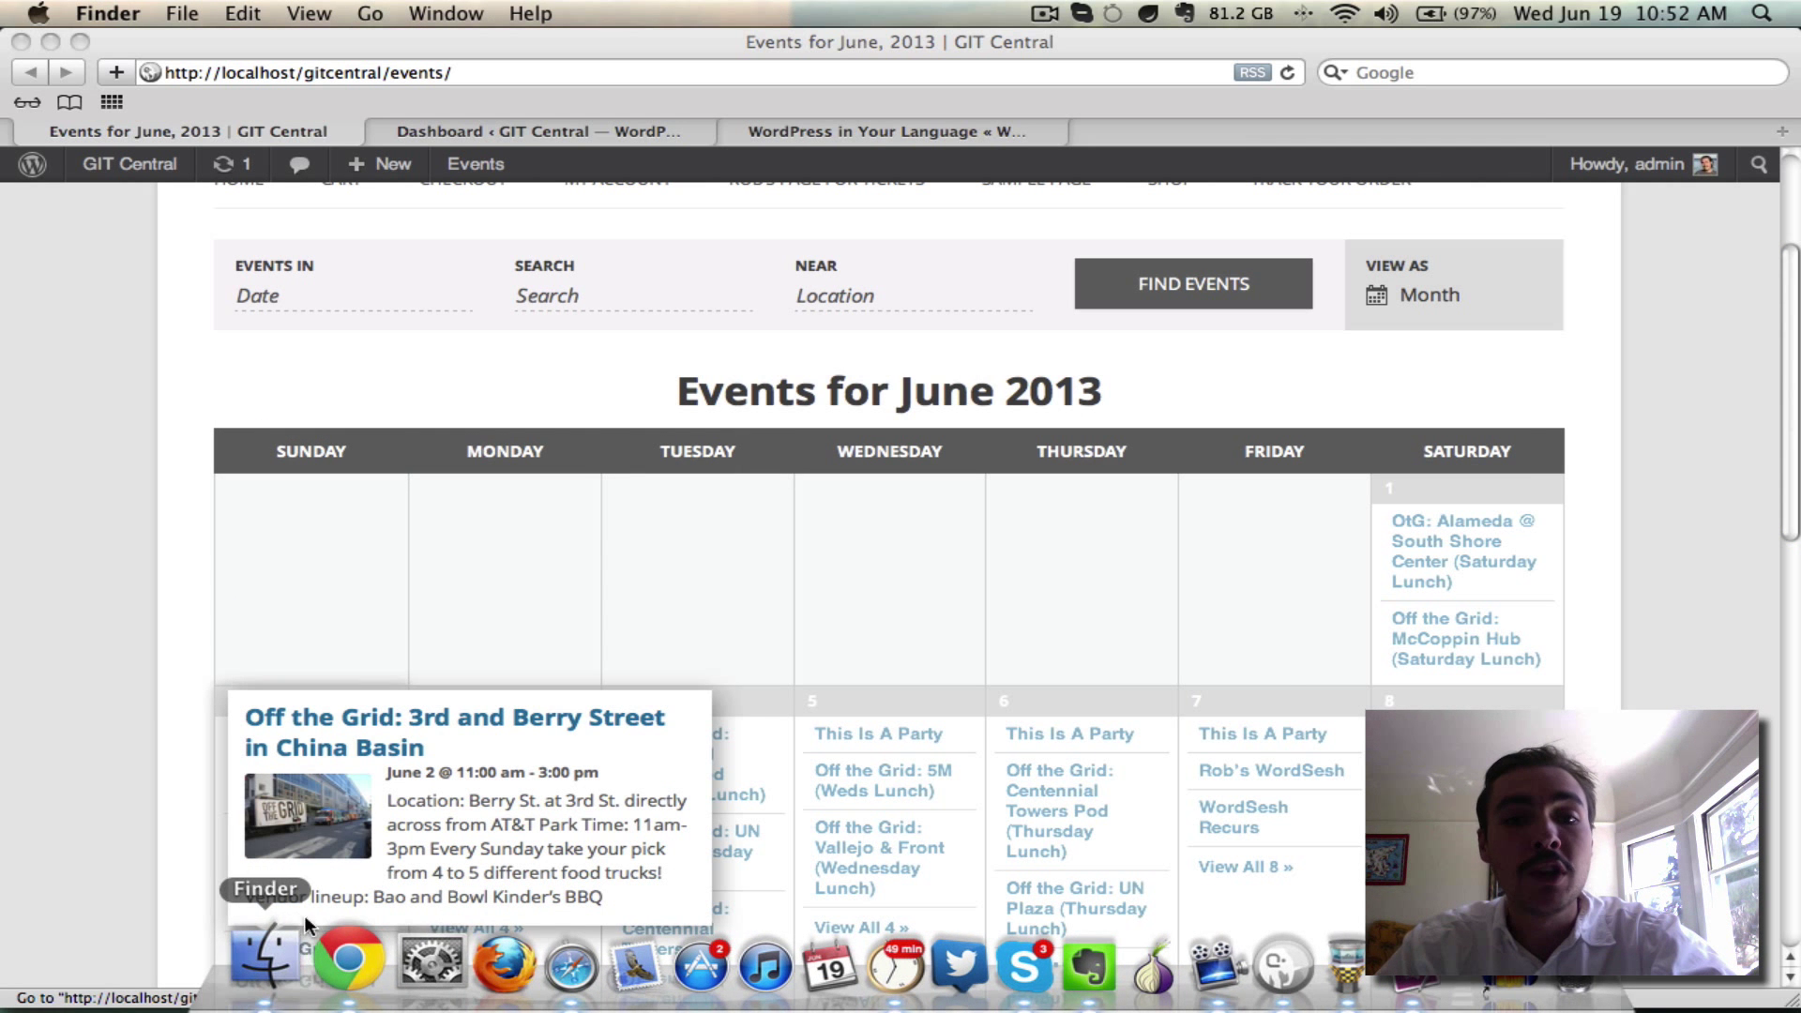
pyautogui.click(362, 632)
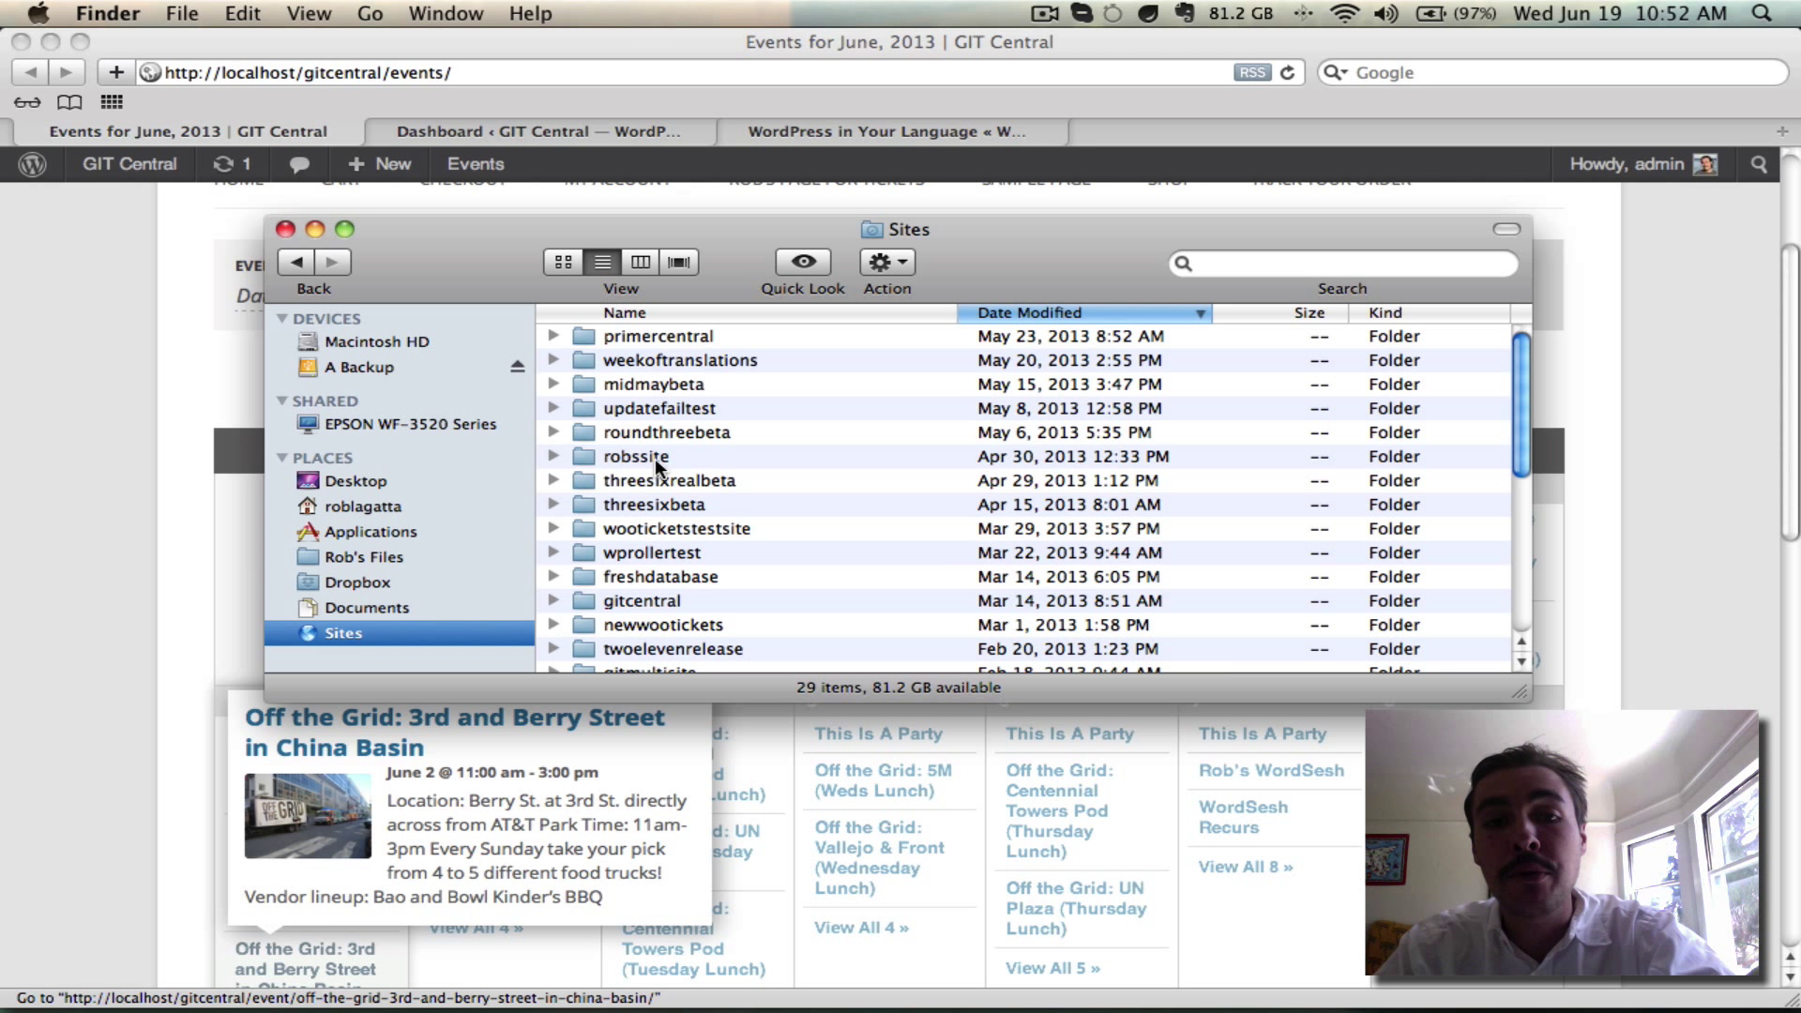
pyautogui.doubleClick(642, 601)
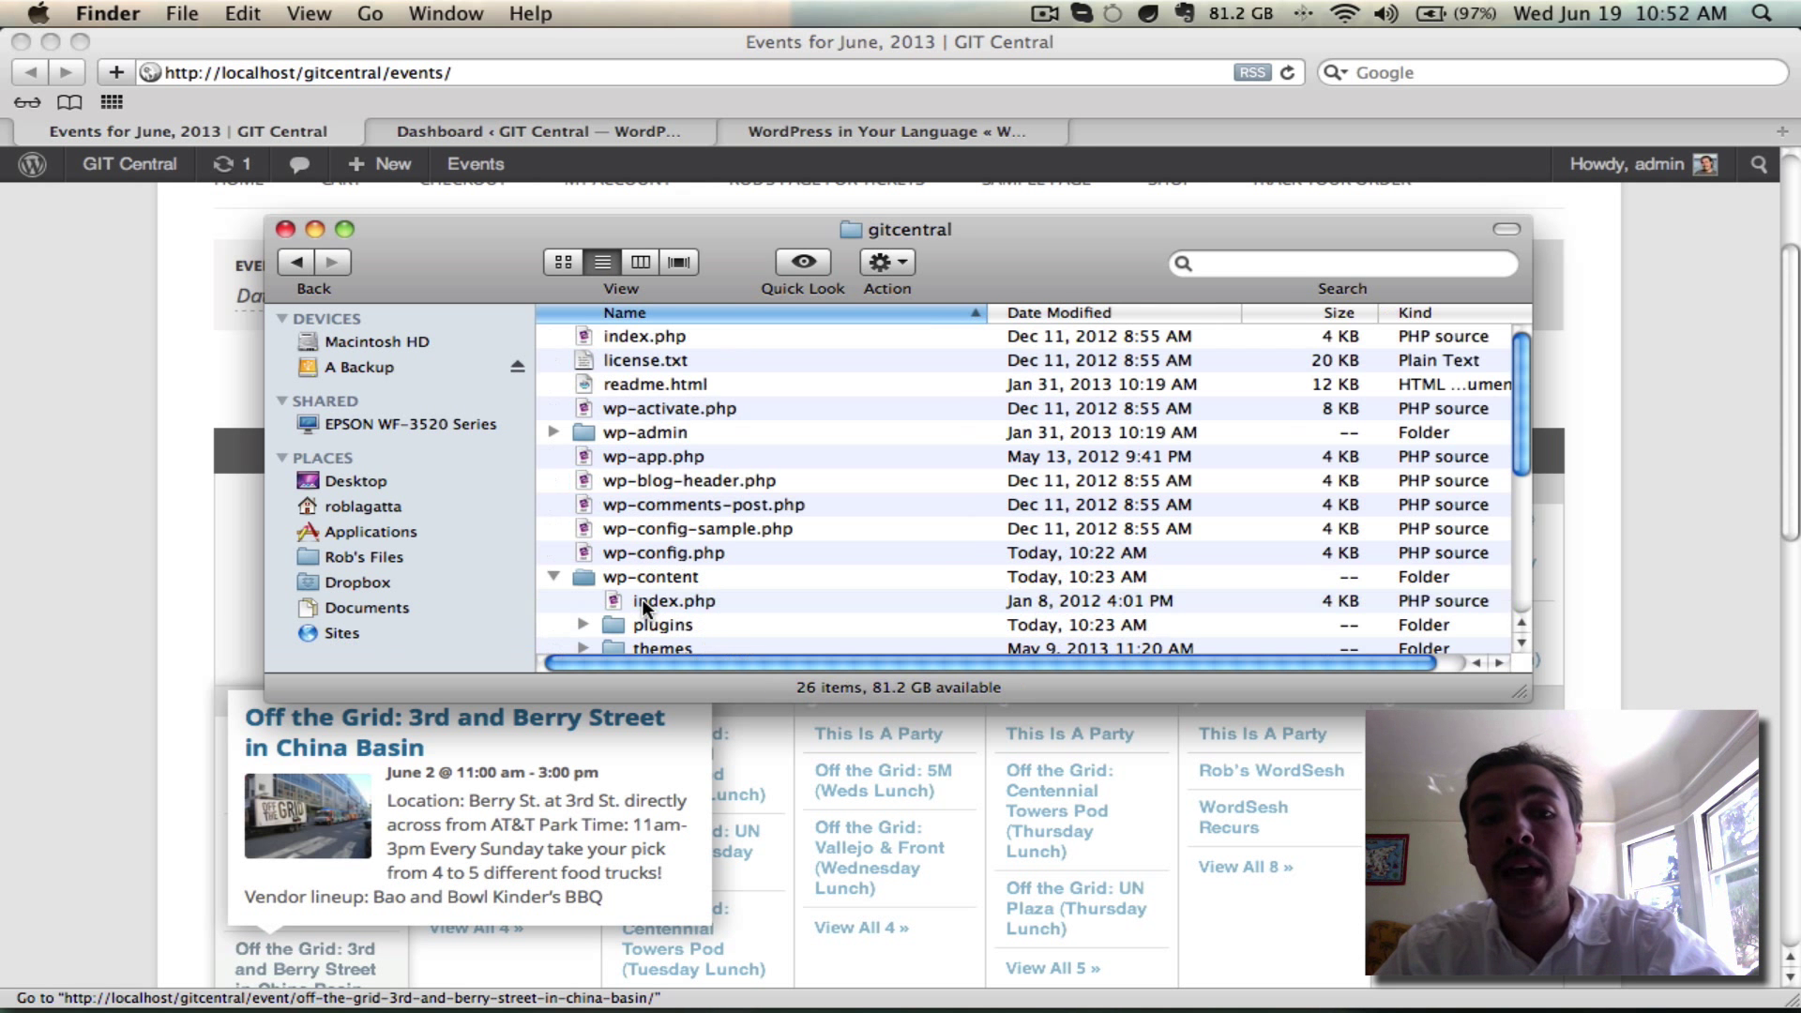
pyautogui.click(344, 230)
pyautogui.moveTo(454, 243); pyautogui.dragTo(437, 97)
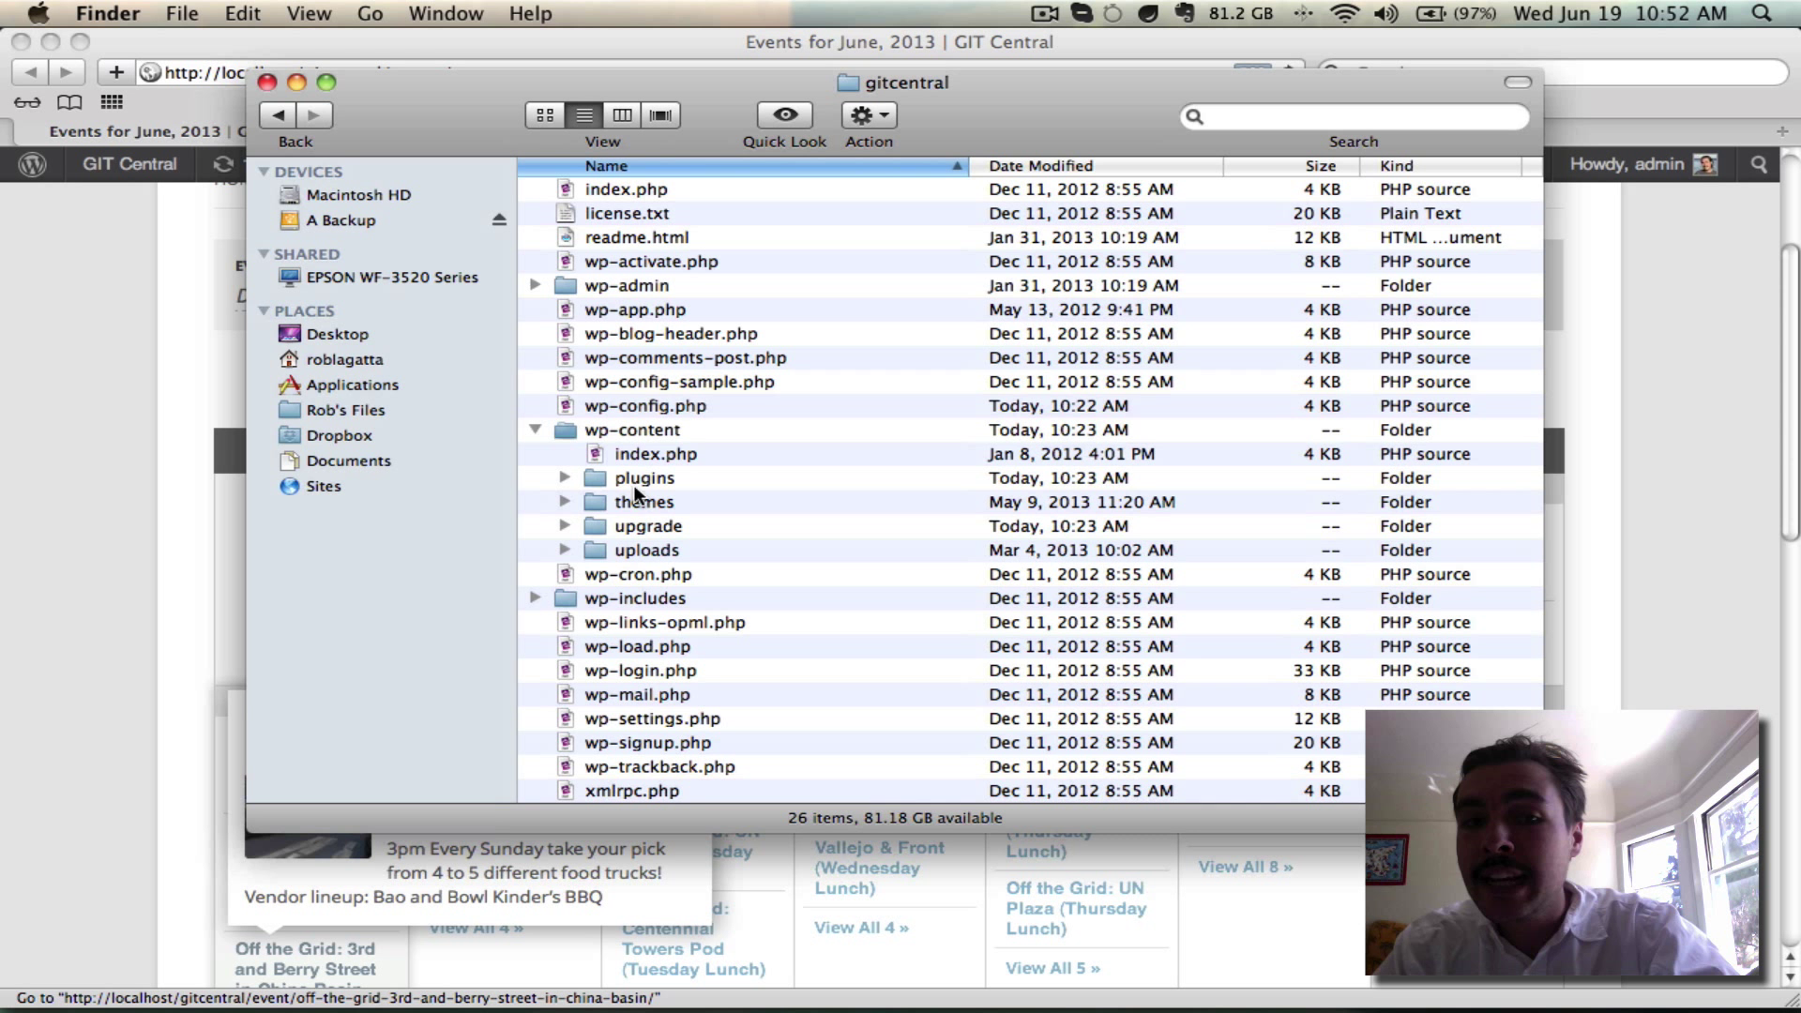
# Open wp-config.php in TextMate via Open With
pyautogui.click(638, 407)
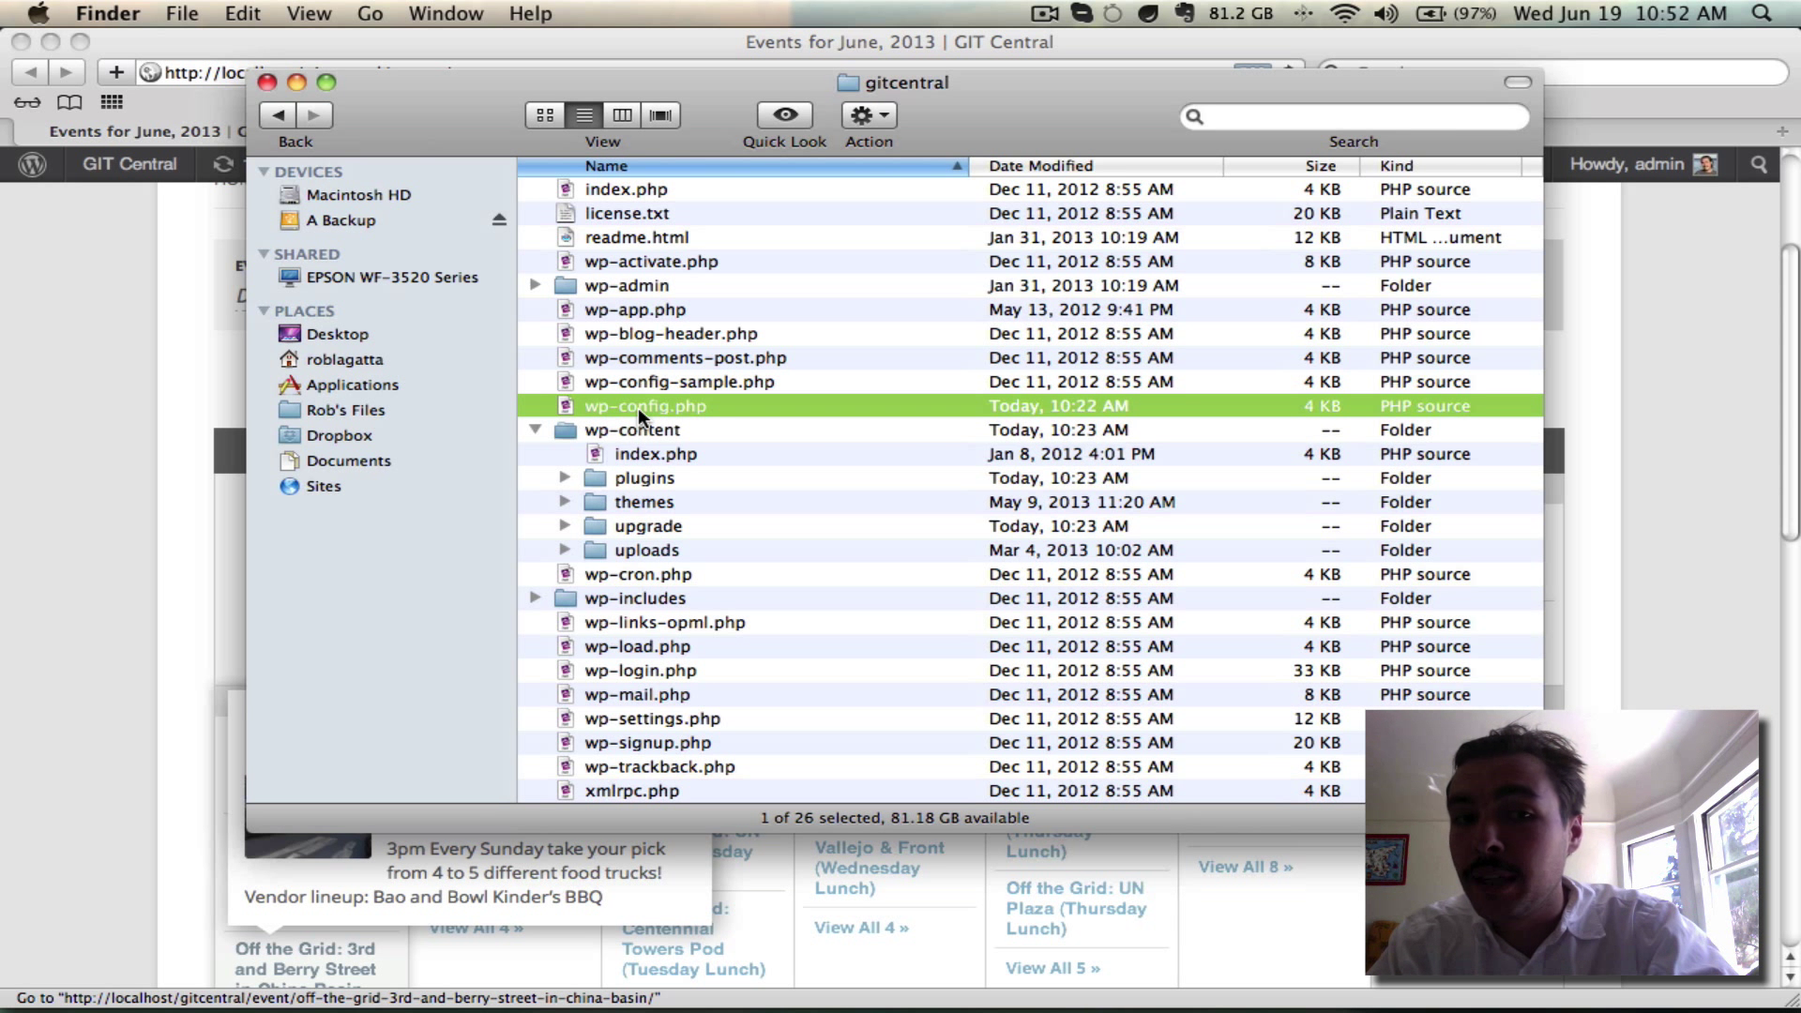
pyautogui.rightClick(638, 406)
pyautogui.moveTo(684, 455)
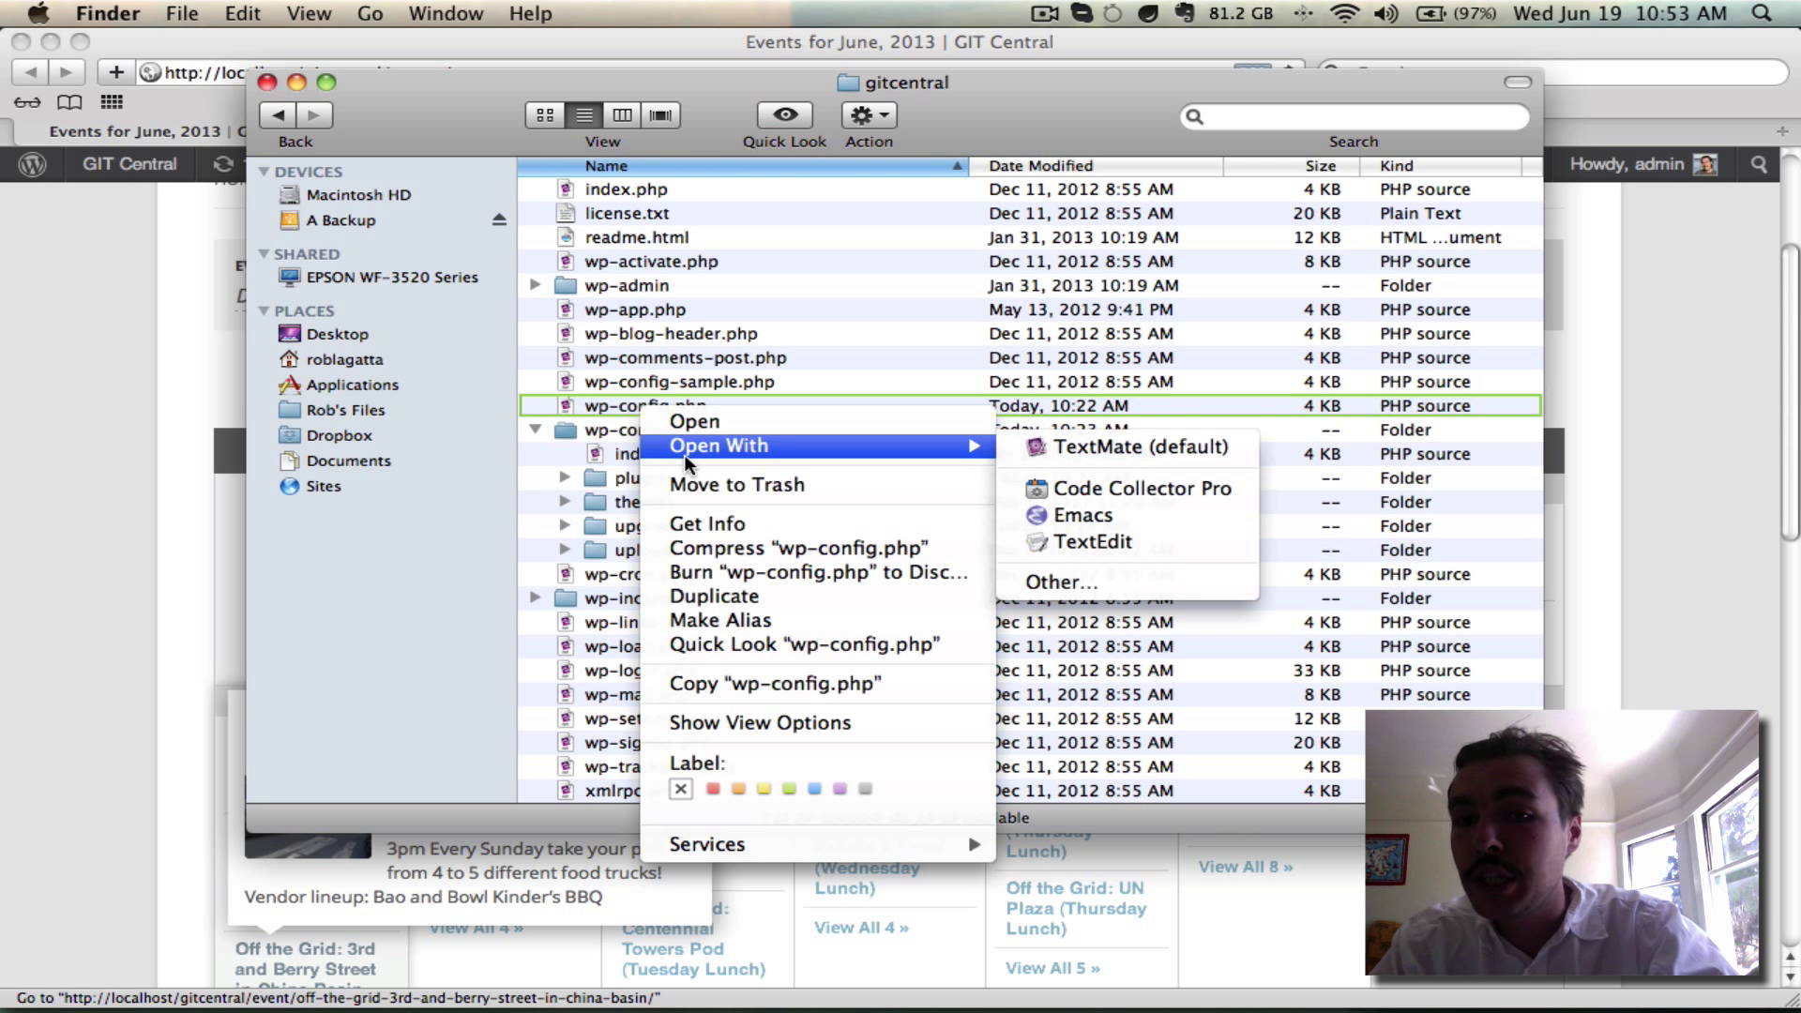
pyautogui.click(1104, 449)
# Place the cursor inside the empty quotes of define('WPLANG', '') on line 72, then return to Safari
pyautogui.scroll(-10, 907, 327)
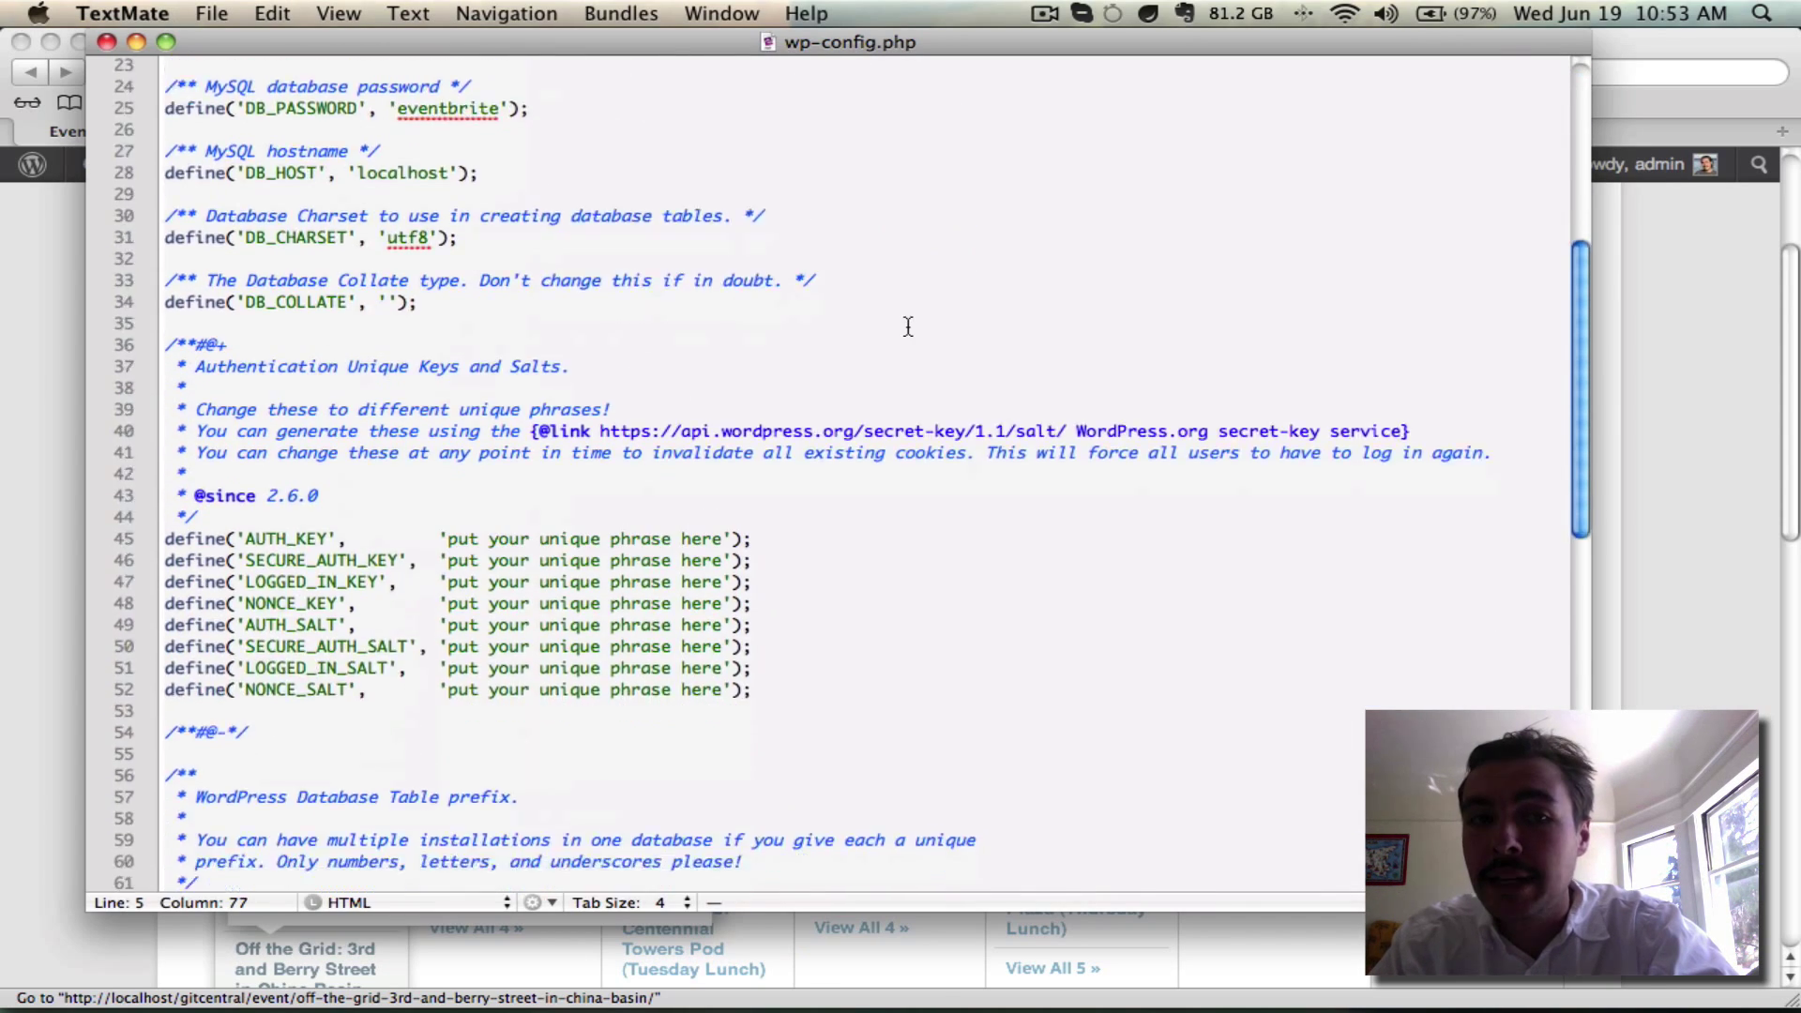
pyautogui.scroll(-7, 908, 328)
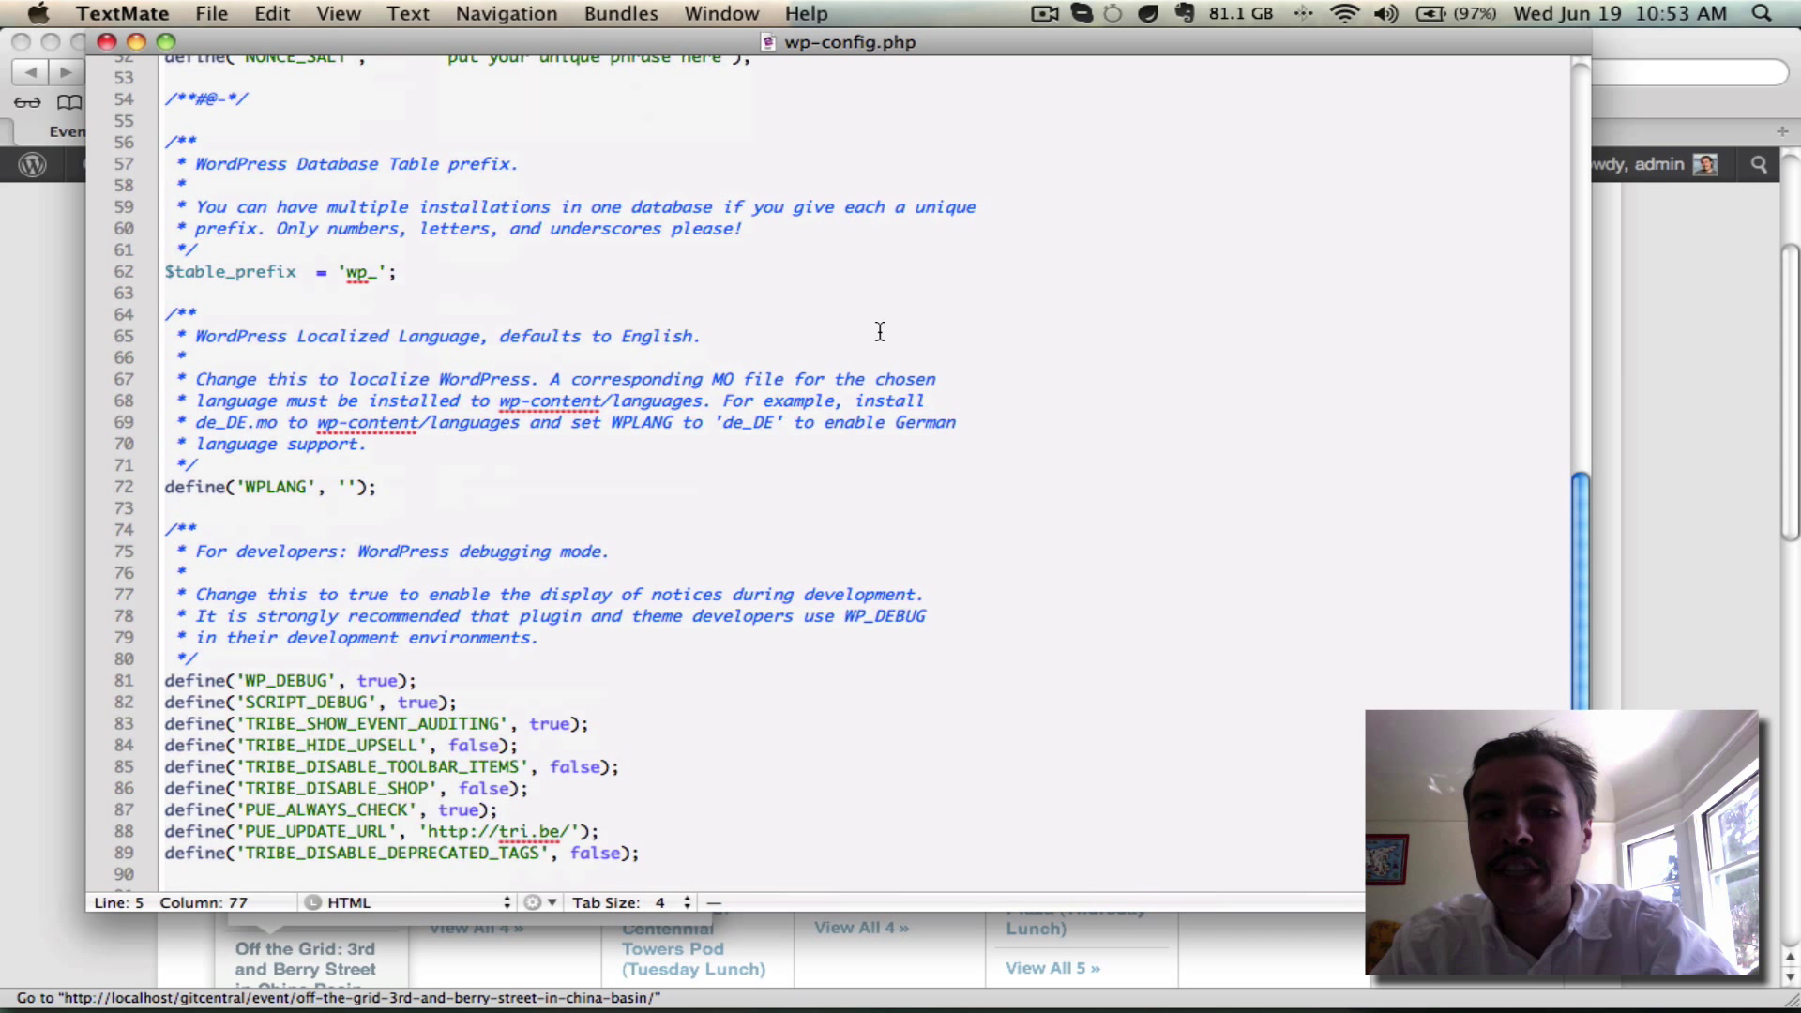
pyautogui.click(273, 488)
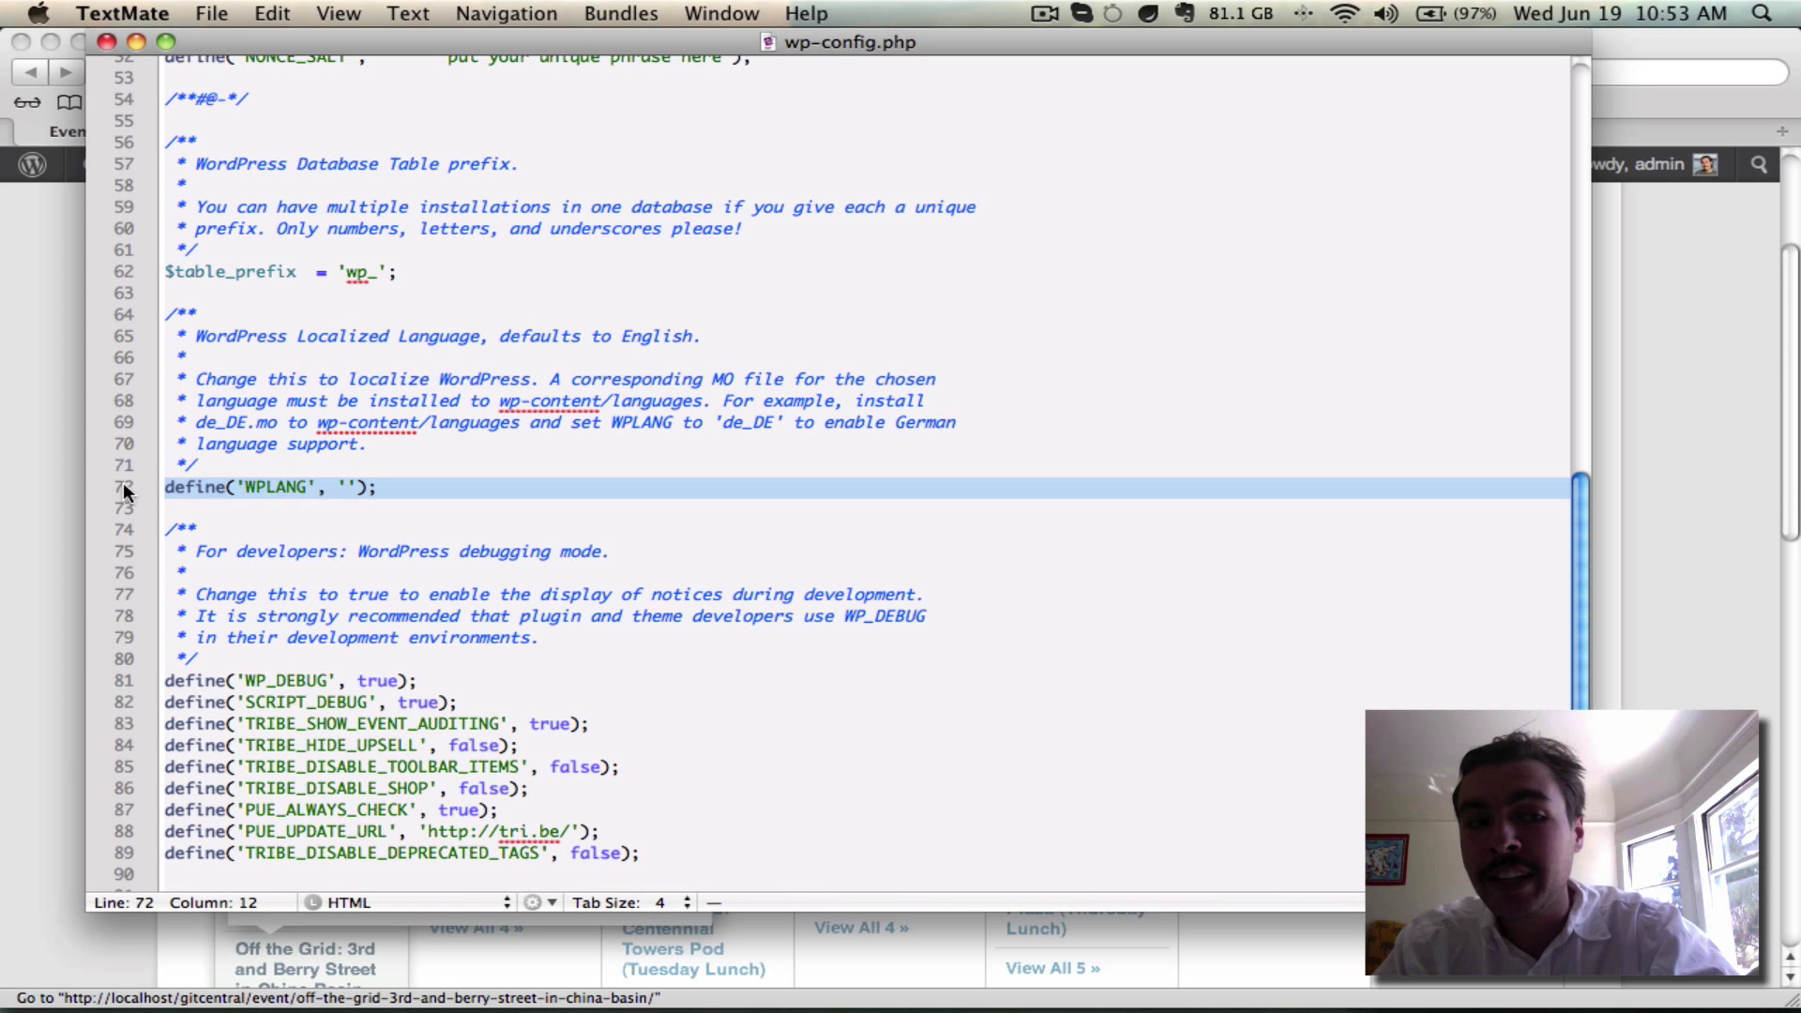
pyautogui.click(387, 476)
pyautogui.click(343, 489)
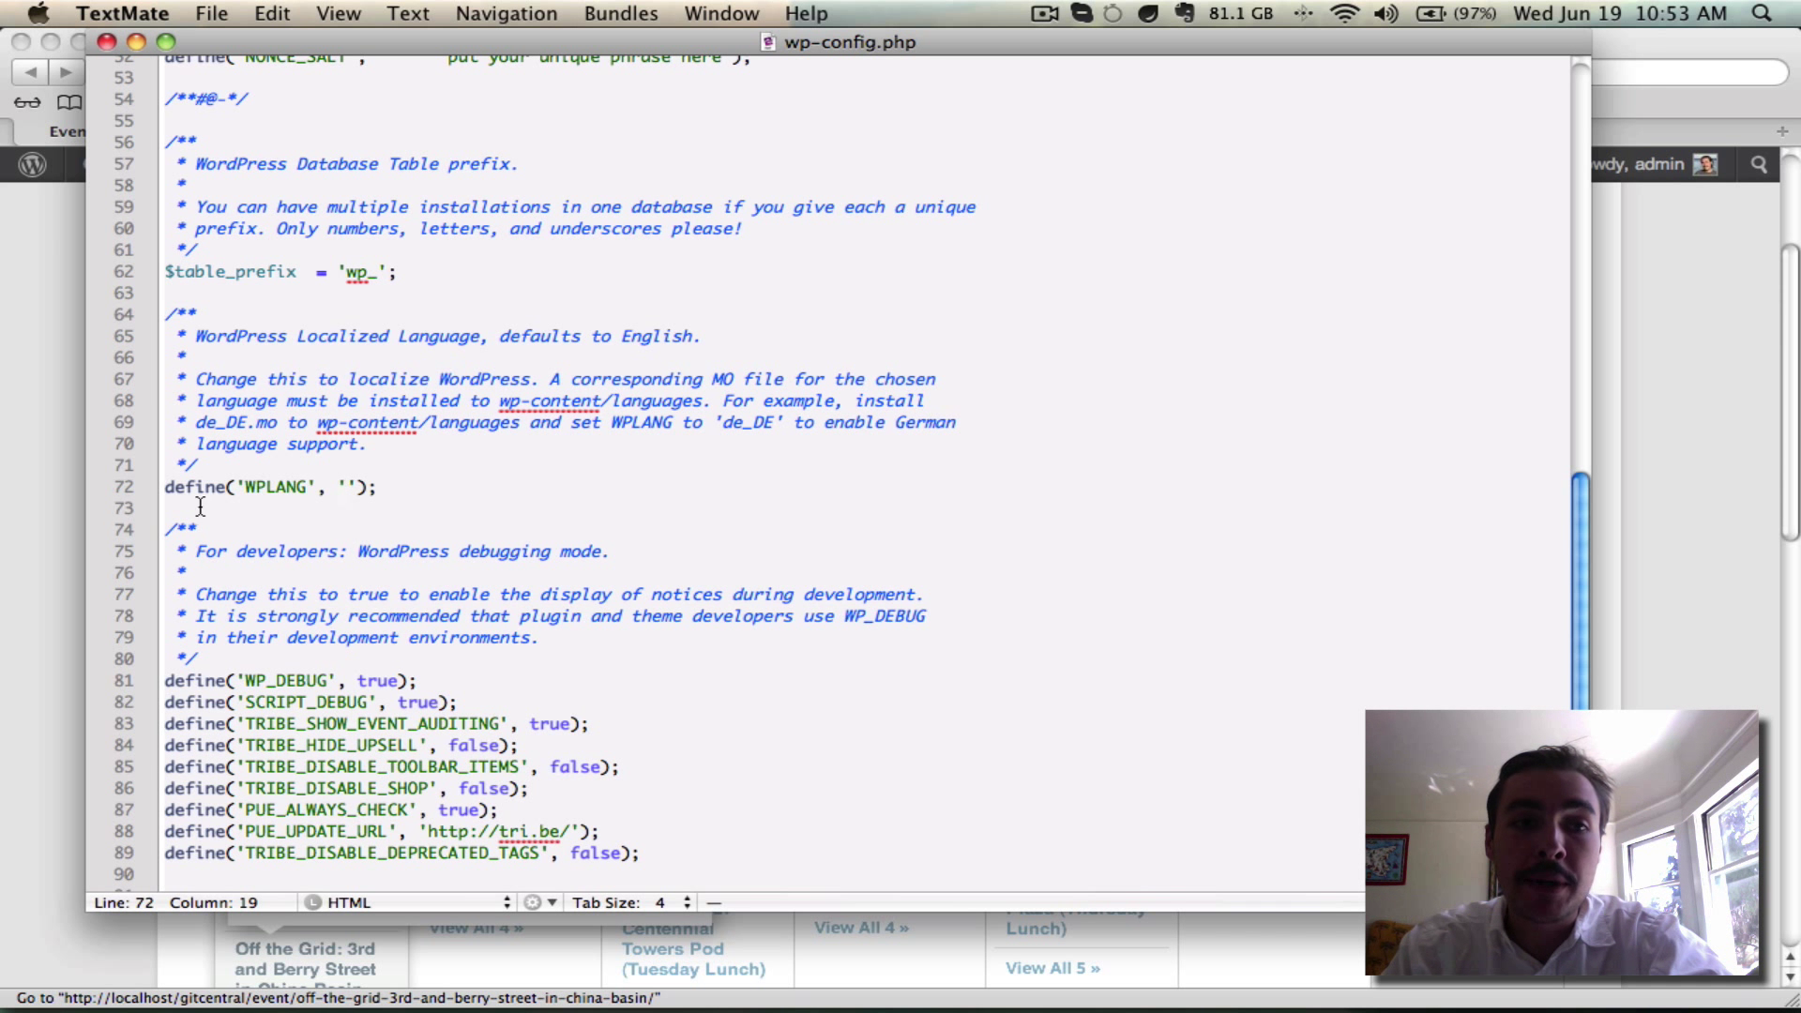
pyautogui.click(28, 475)
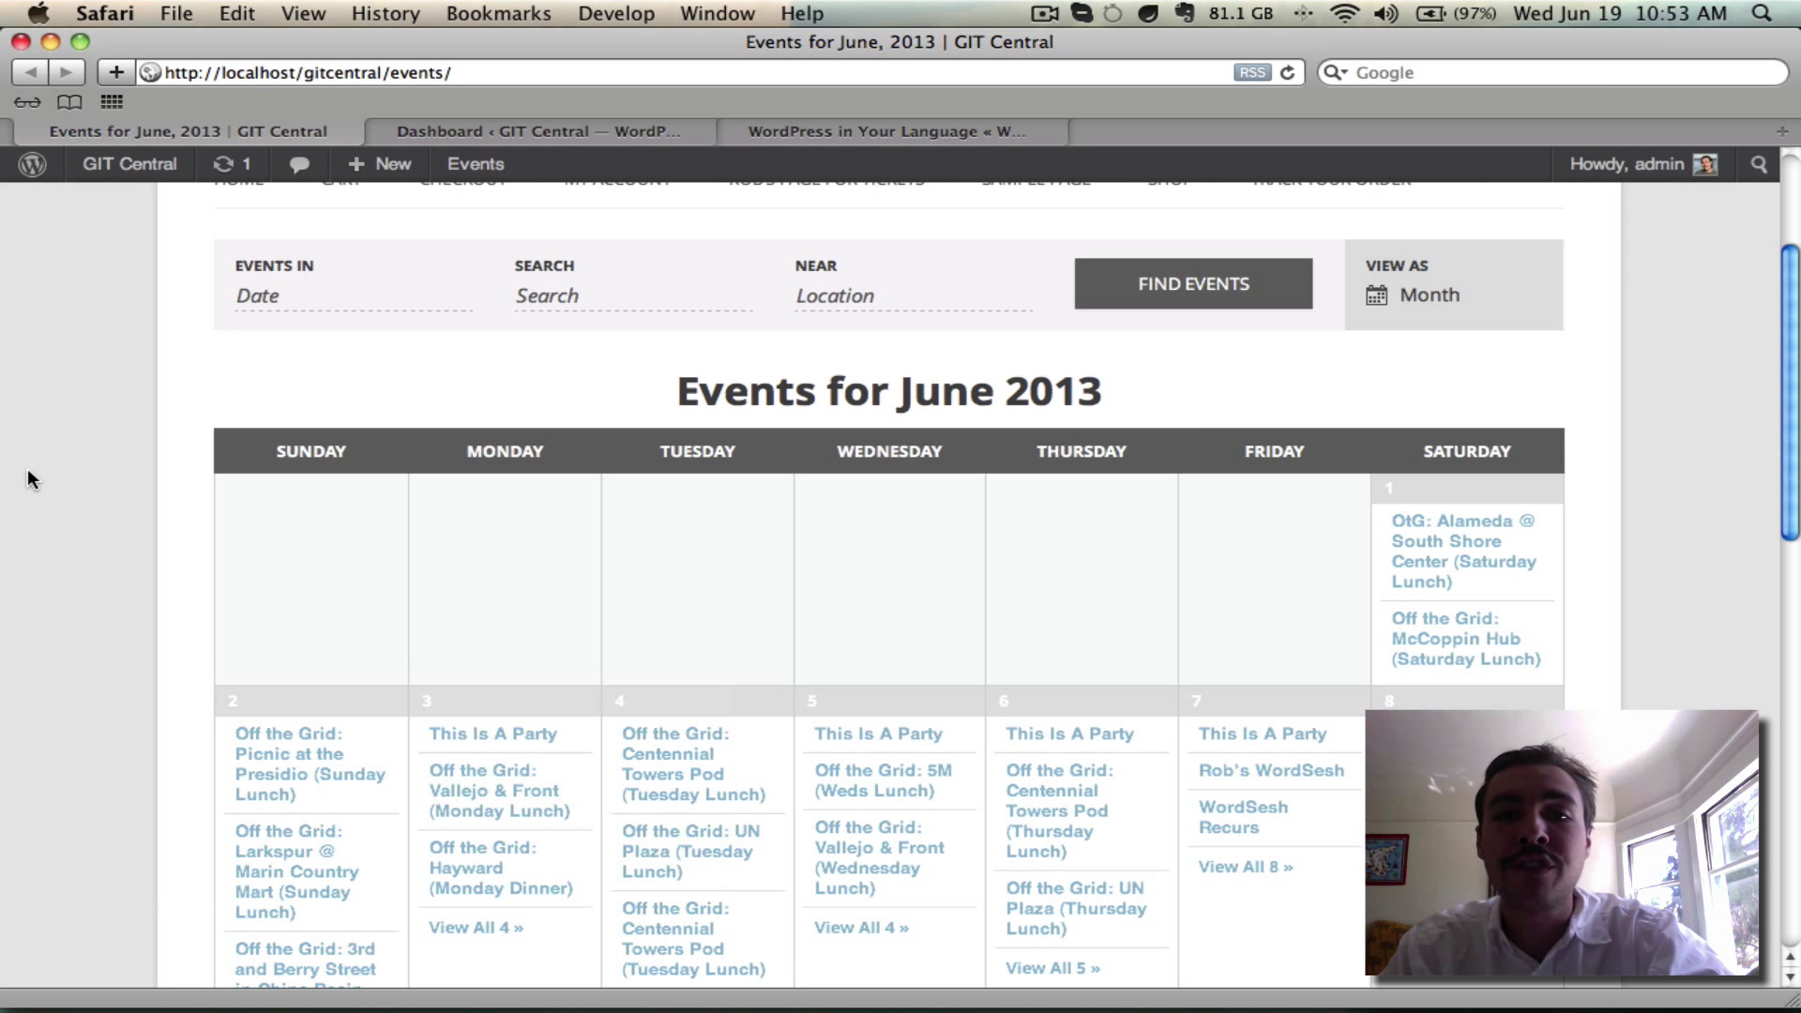
# Jump to the German – Deutsch (de_DE) section on WordPress in Your Language and select de_DE
pyautogui.click(887, 129)
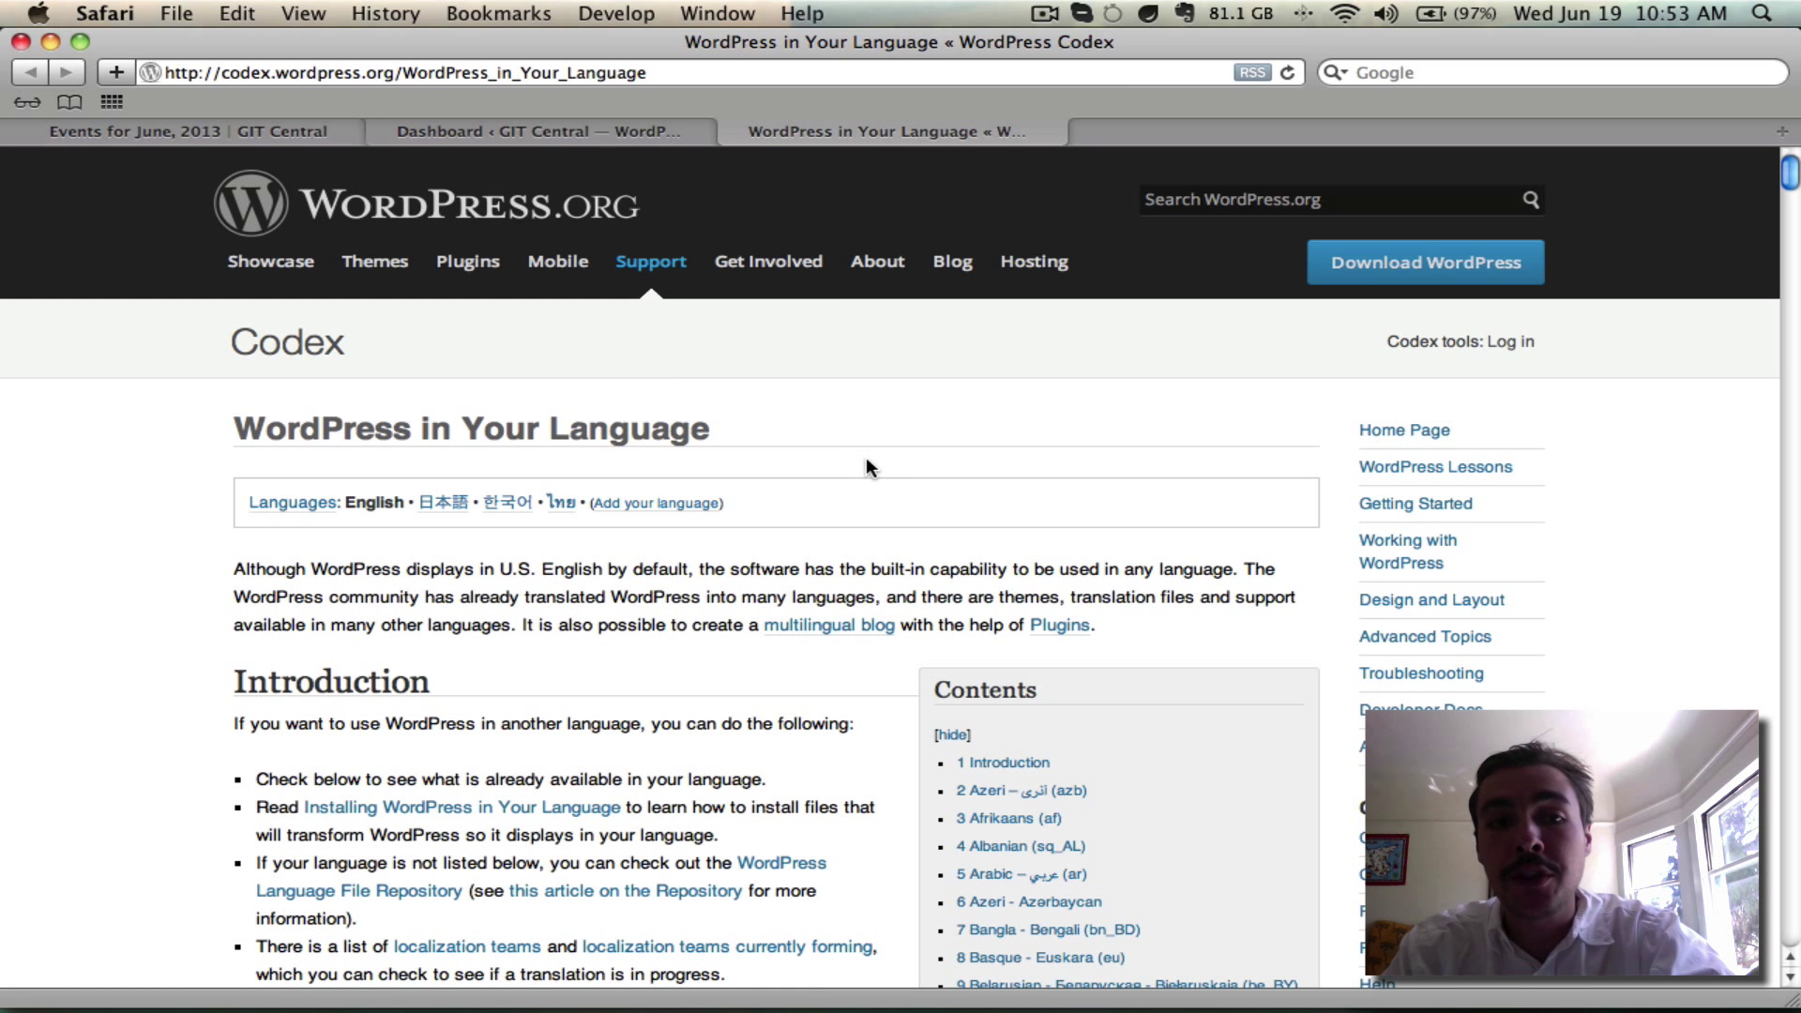
pyautogui.scroll(-10, 831, 459)
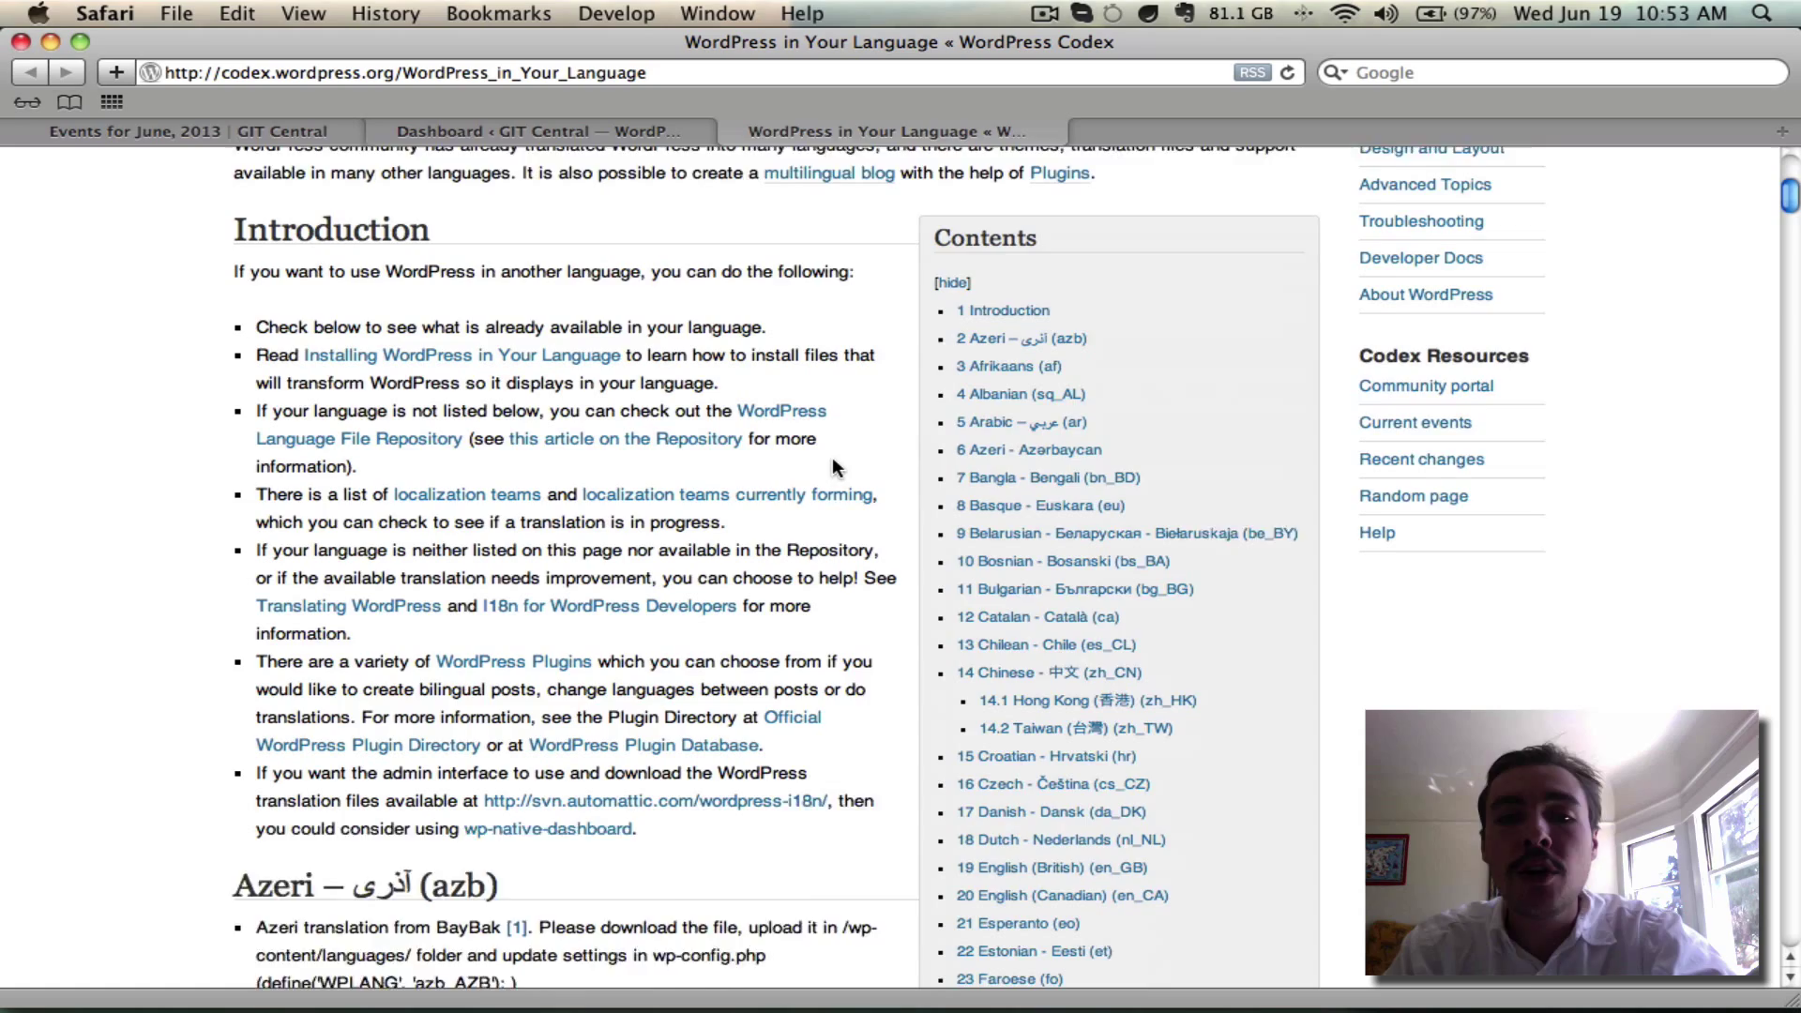
pyautogui.scroll(-10, 832, 460)
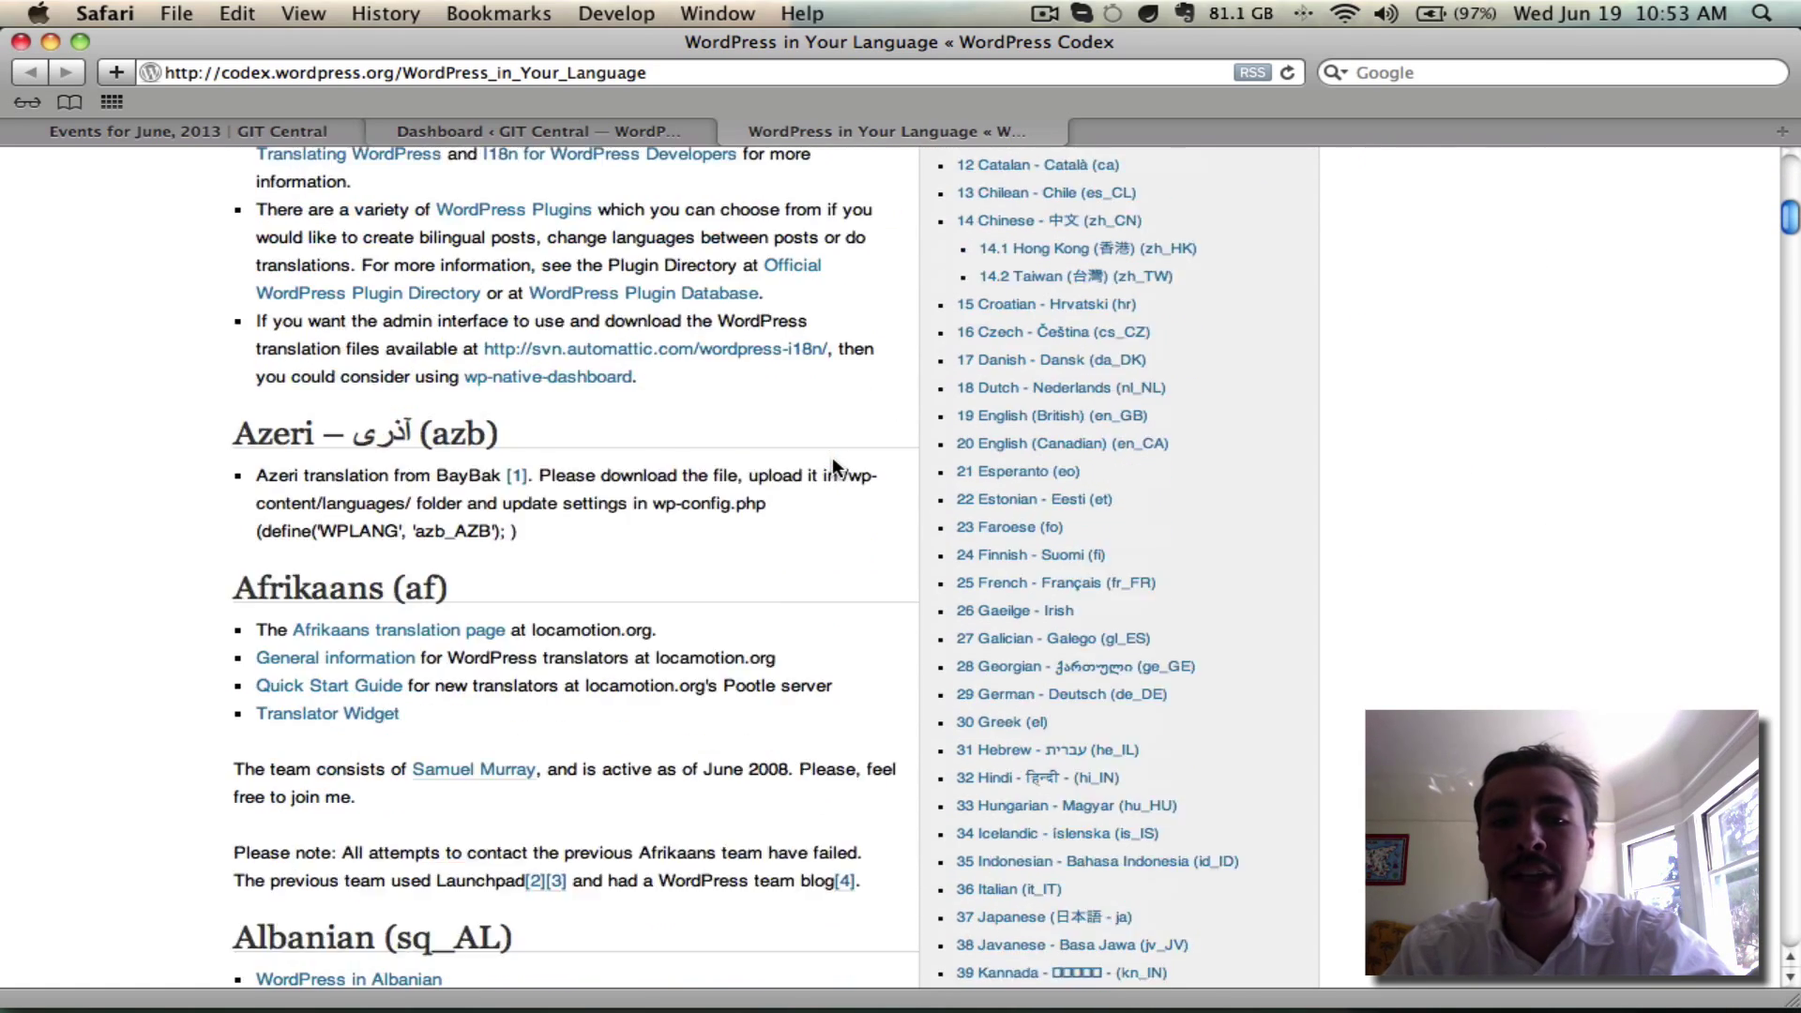
pyautogui.click(1032, 626)
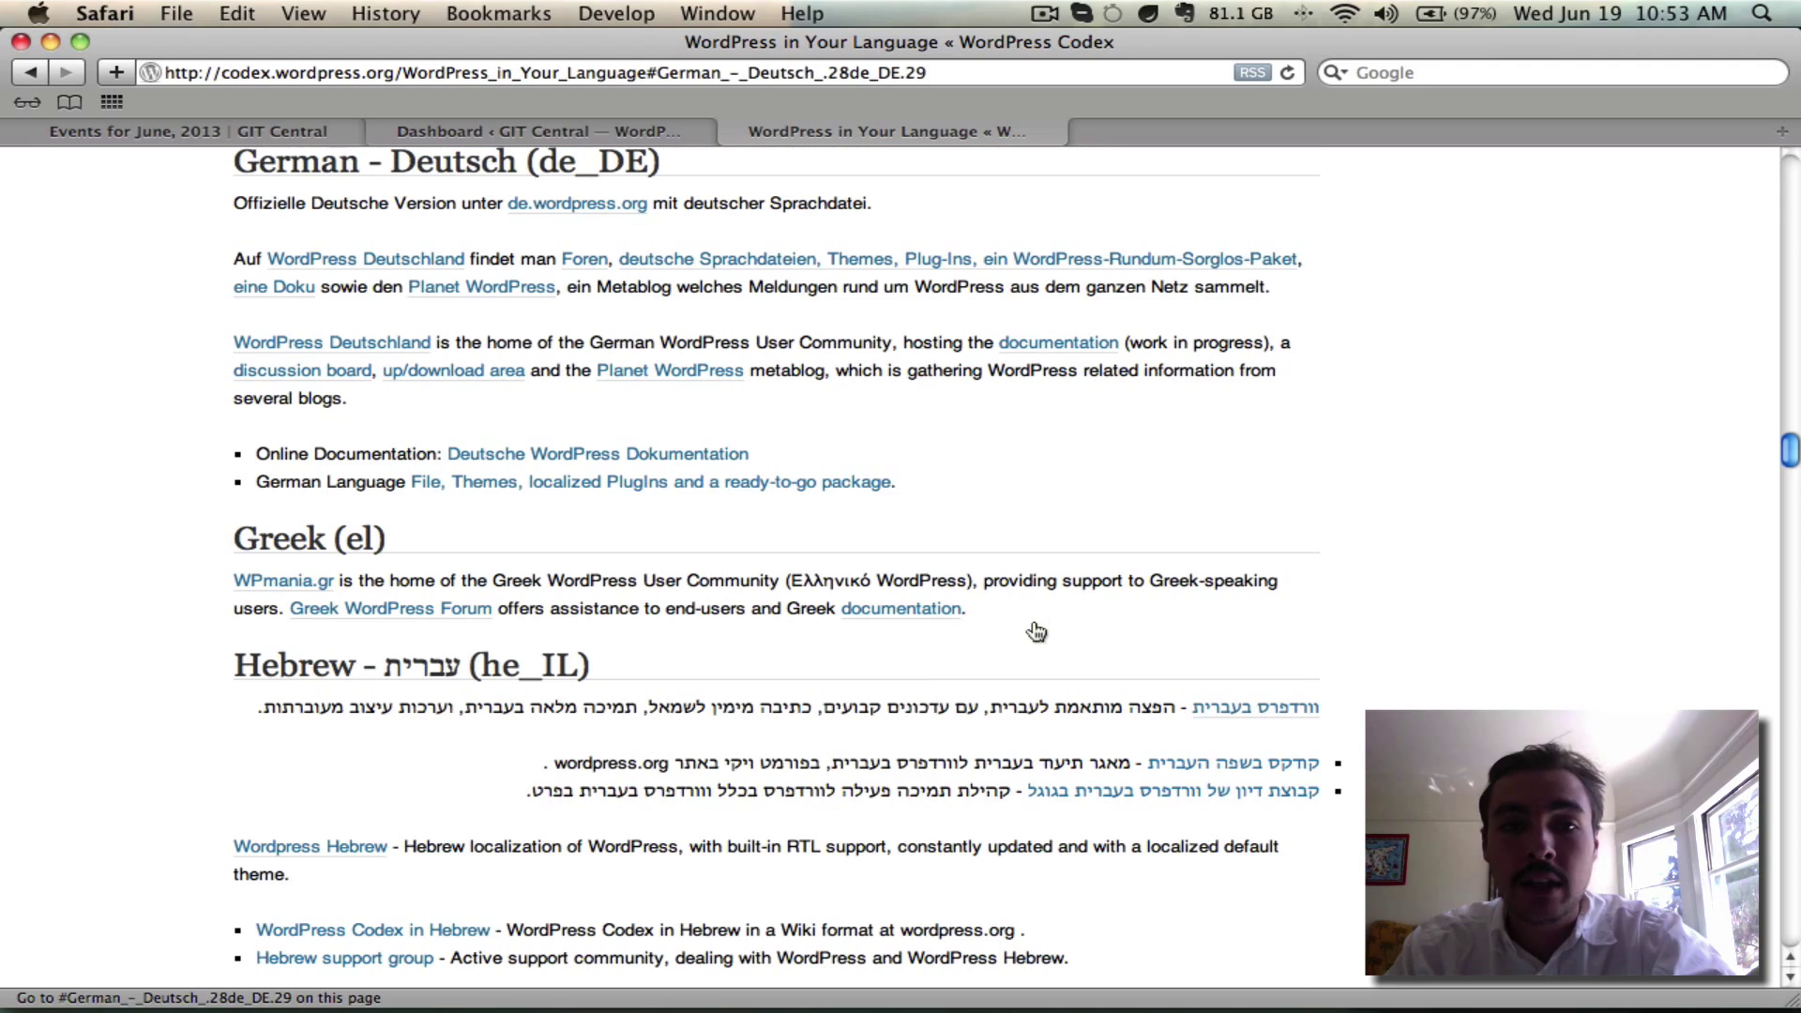
pyautogui.moveTo(542, 176); pyautogui.dragTo(638, 172)
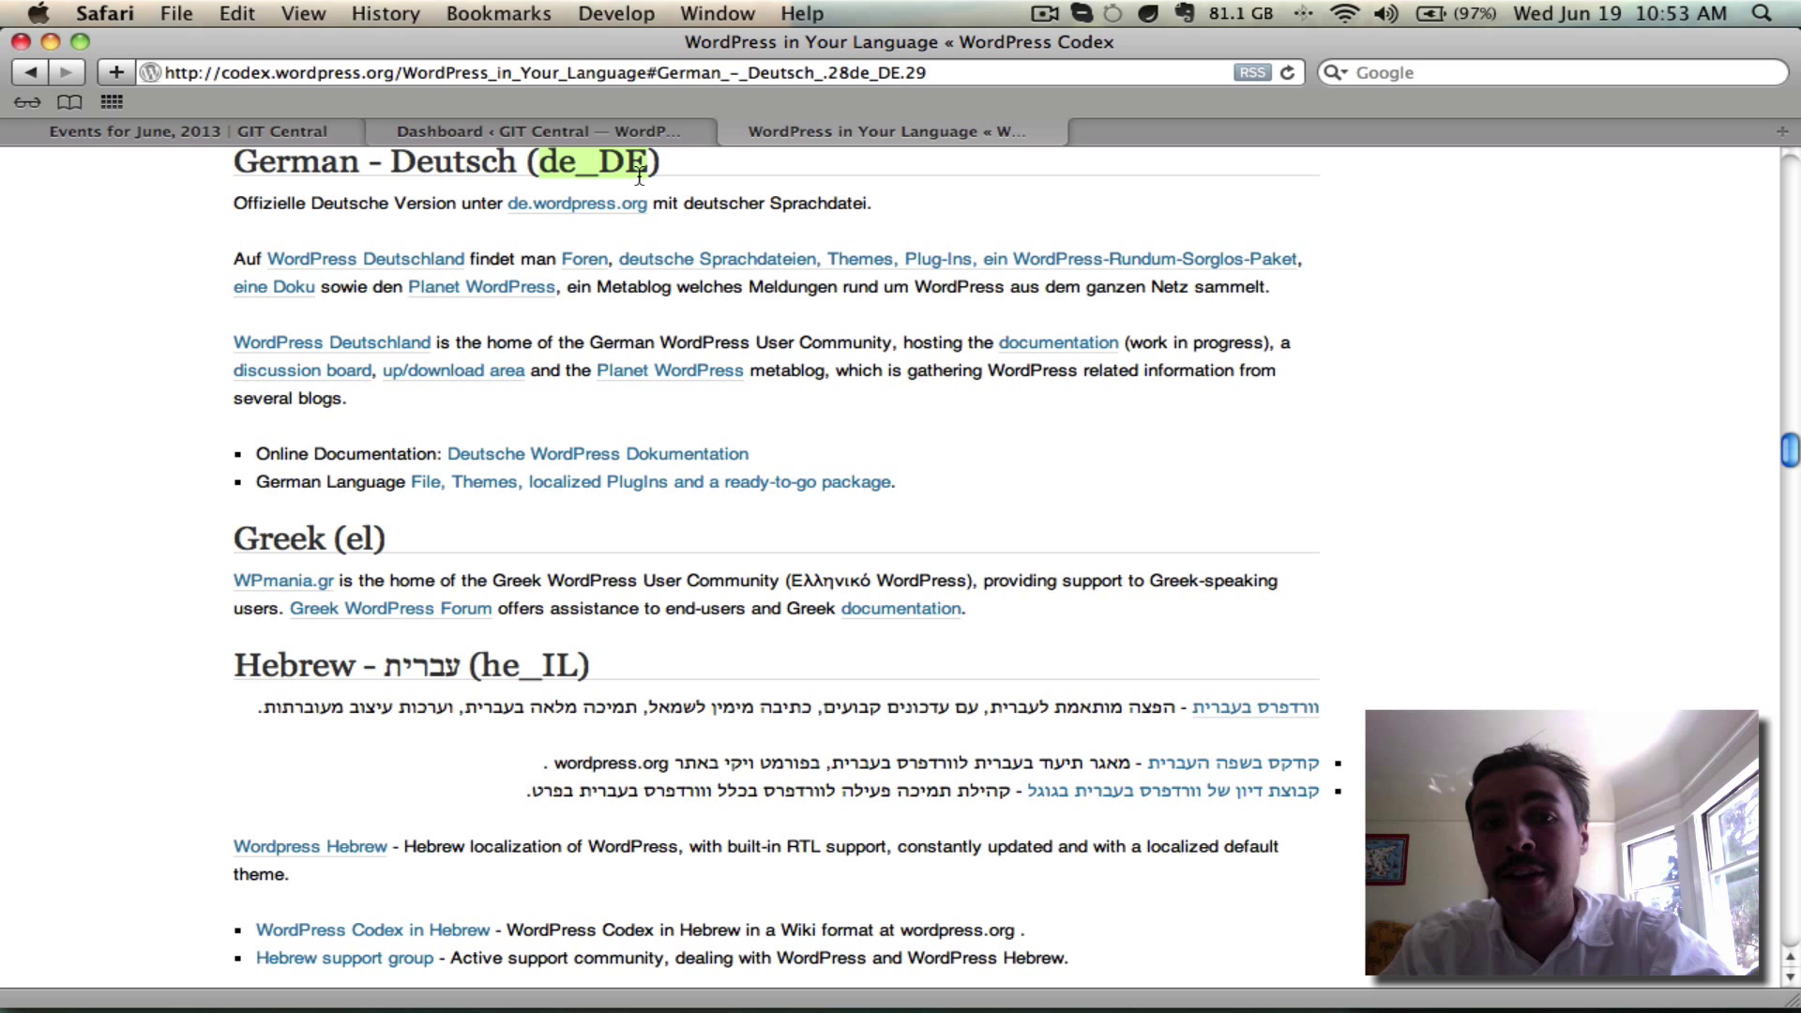
# Browse to wp-content/plugins/the-events-calendar/lang and select the de_DE .mo and .po files
pyautogui.click(361, 971)
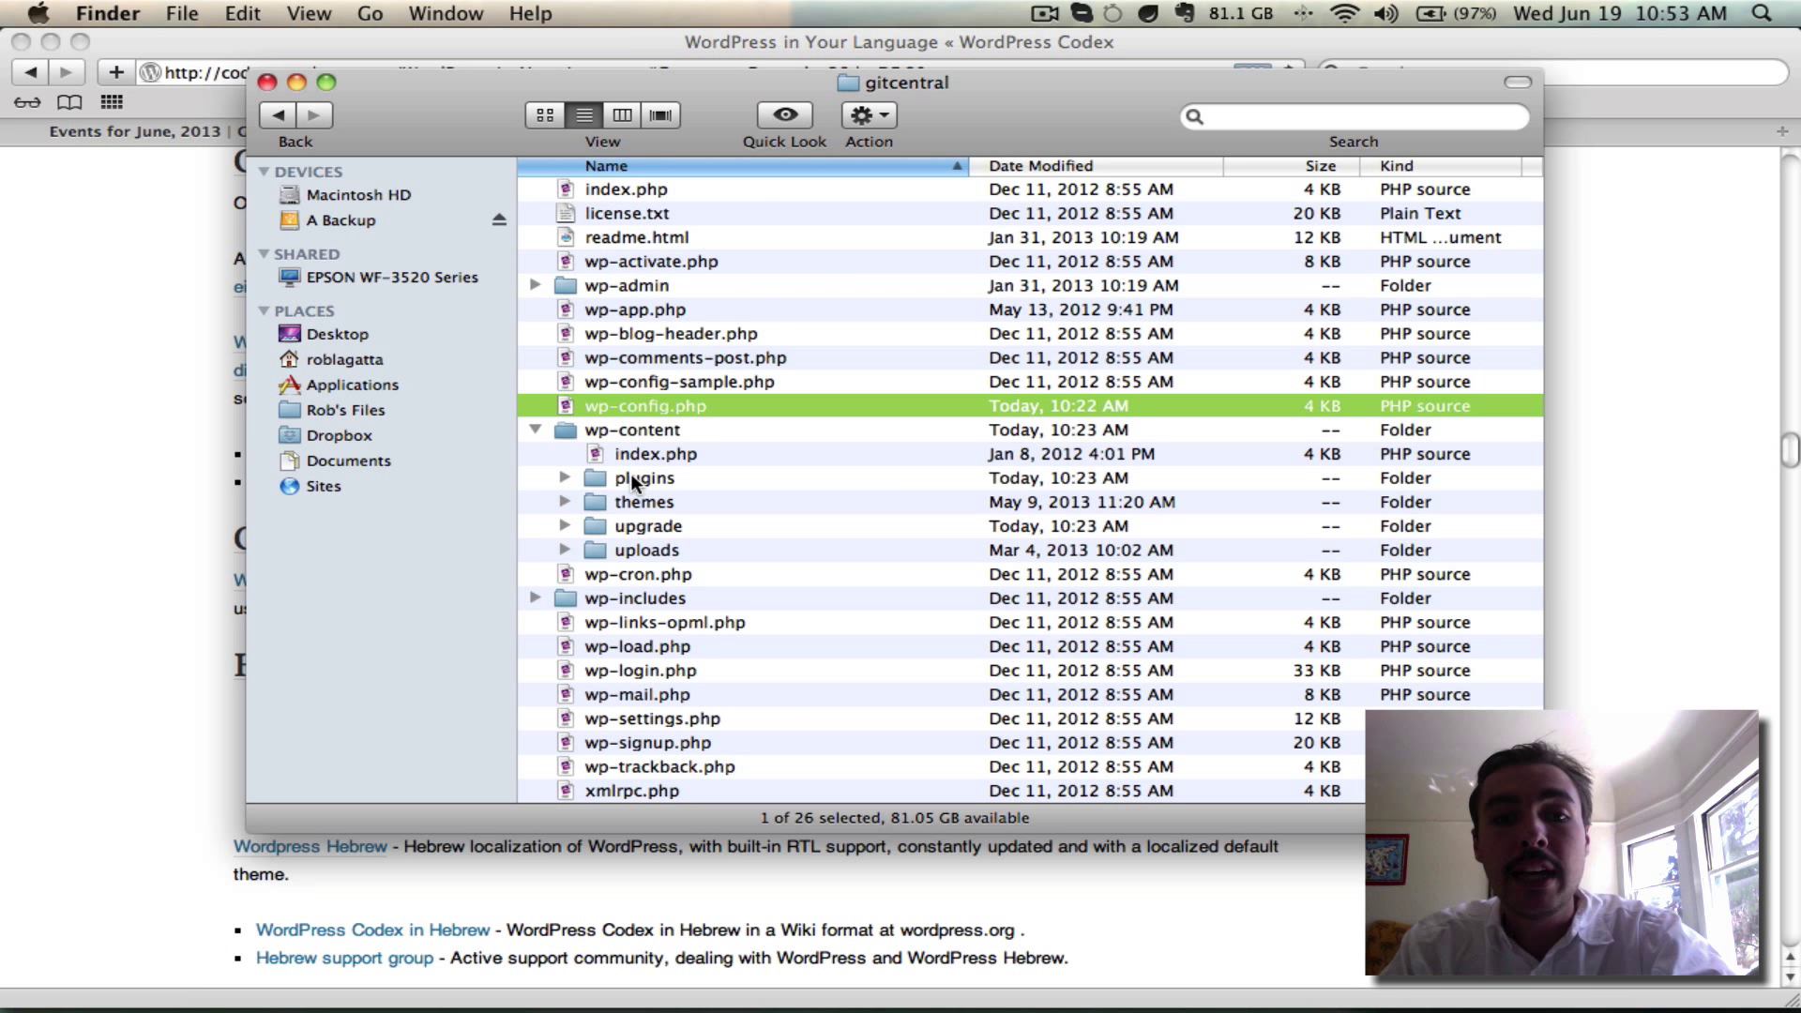
pyautogui.doubleClick(632, 432)
pyautogui.doubleClick(597, 209)
pyautogui.scroll(2, 628, 378)
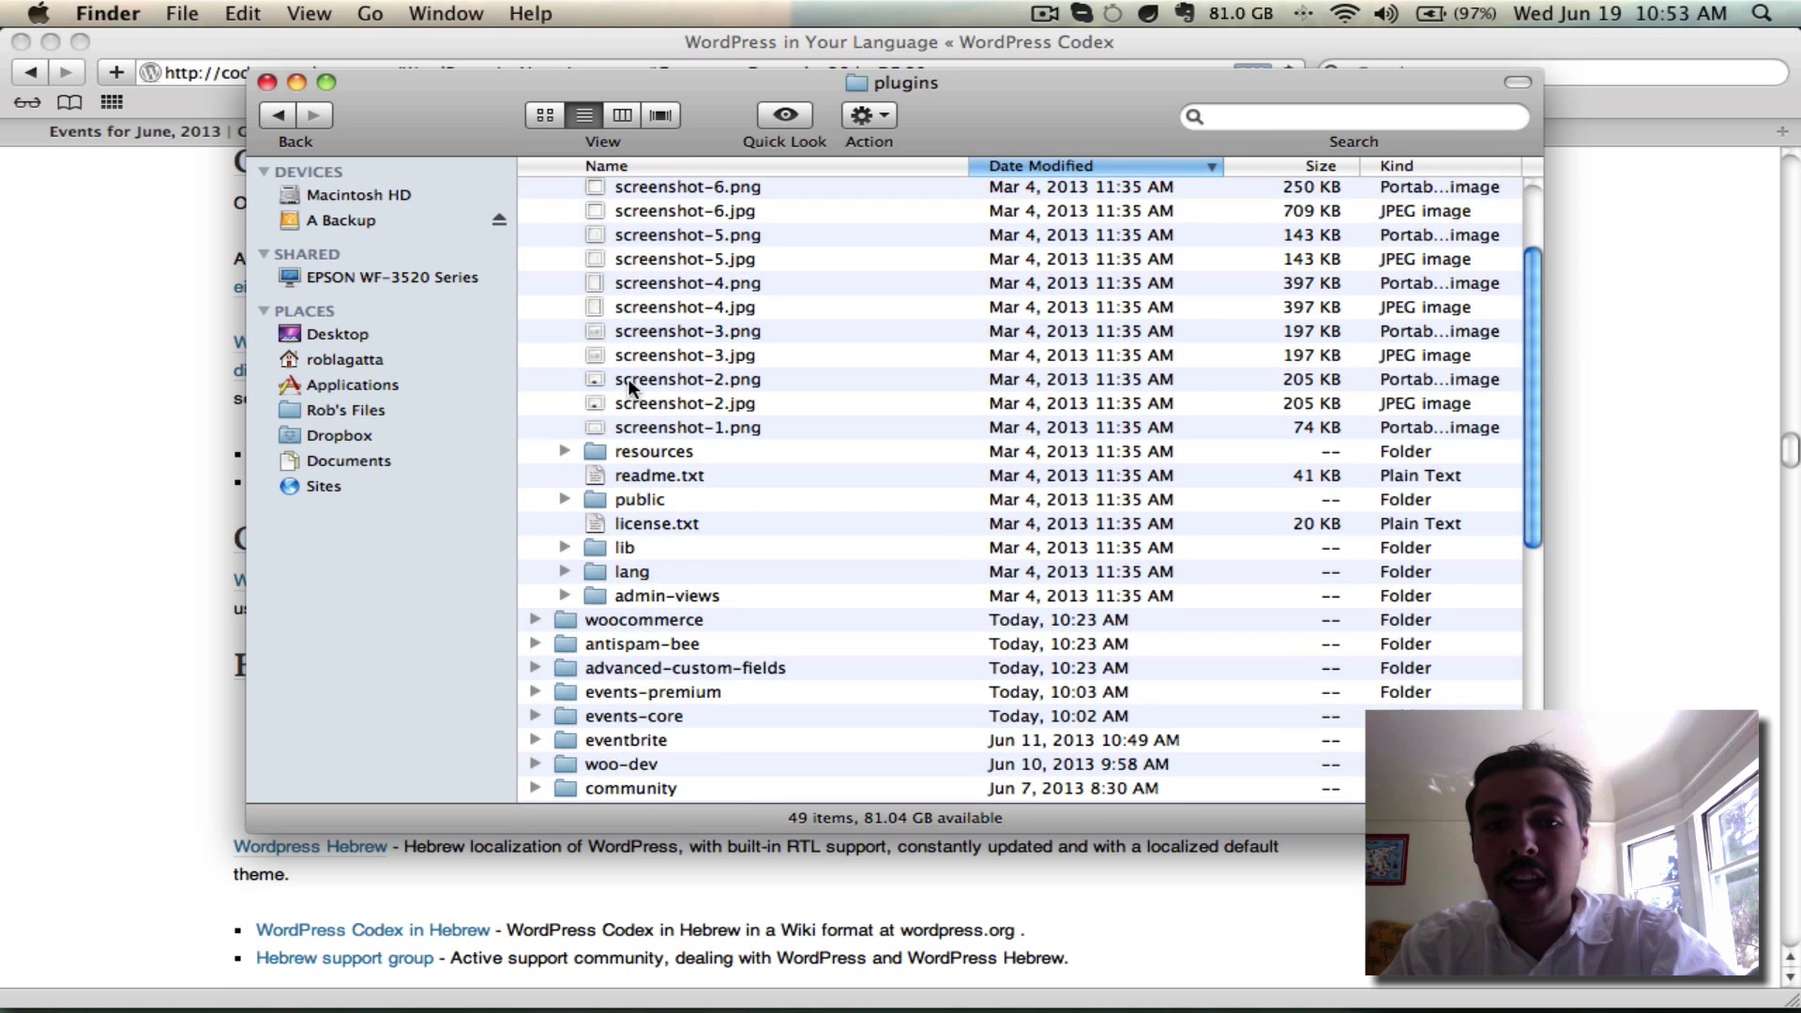
pyautogui.scroll(3, 629, 379)
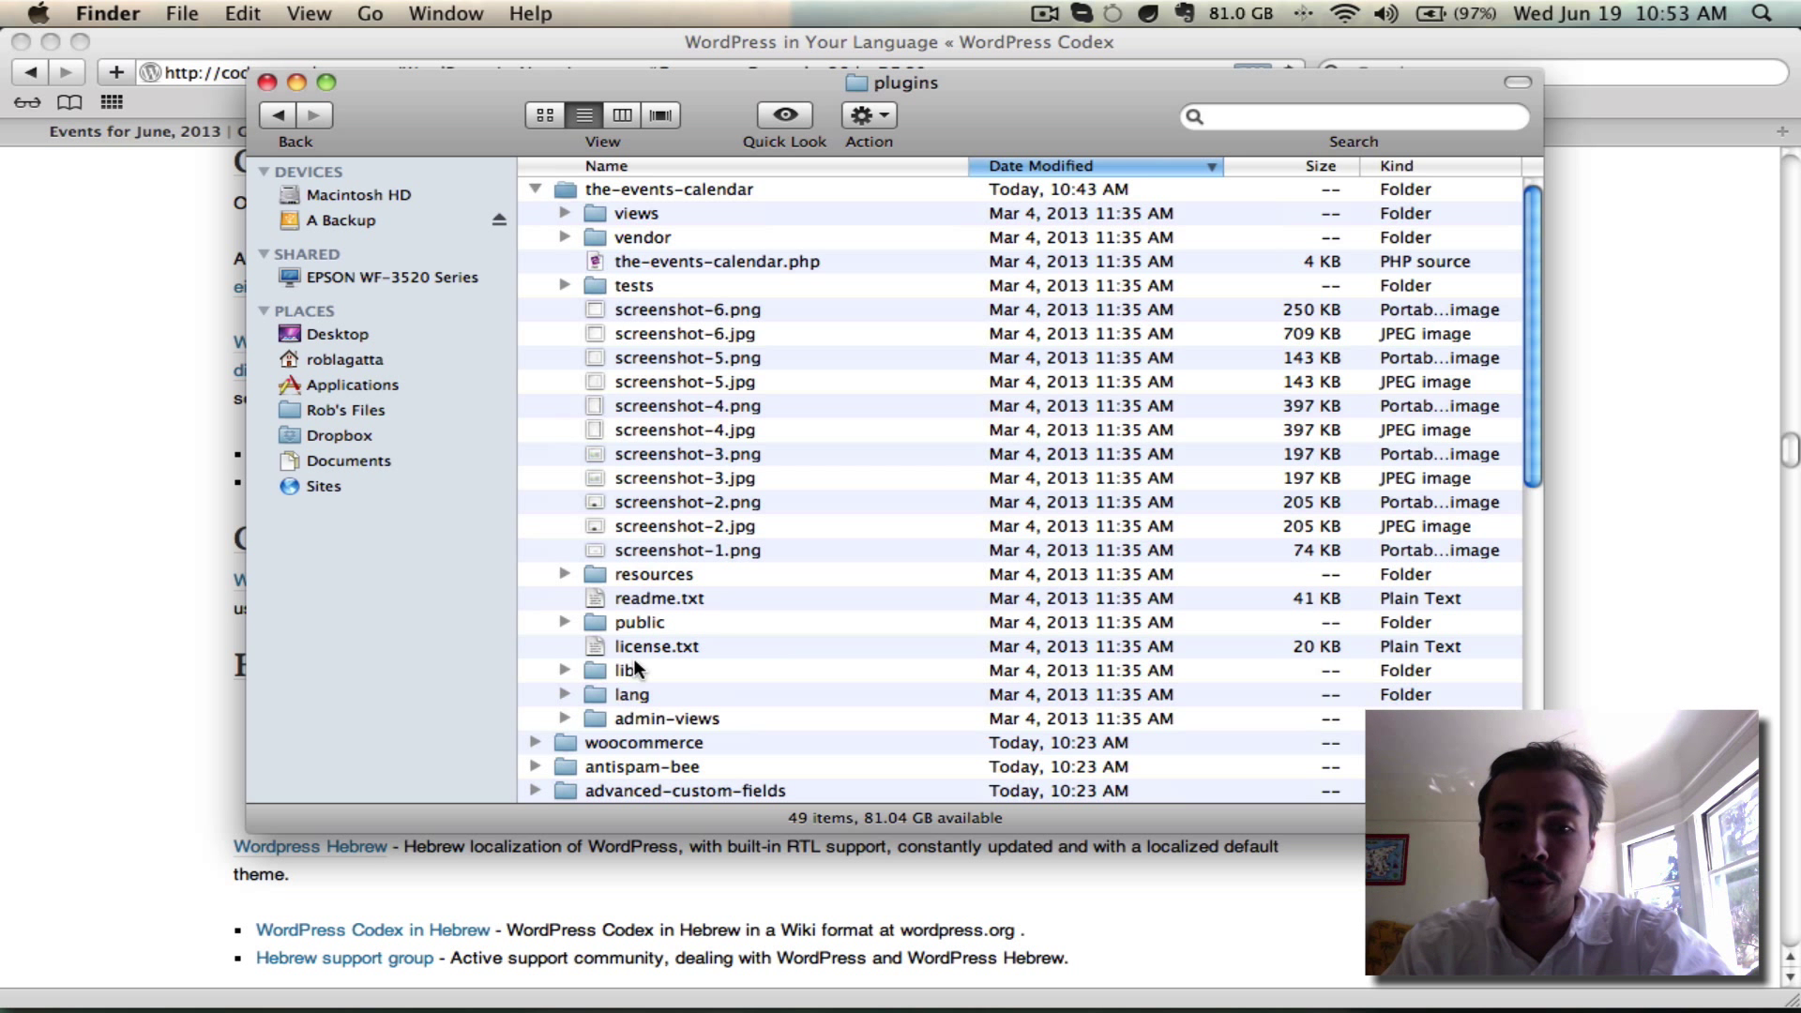
pyautogui.doubleClick(632, 694)
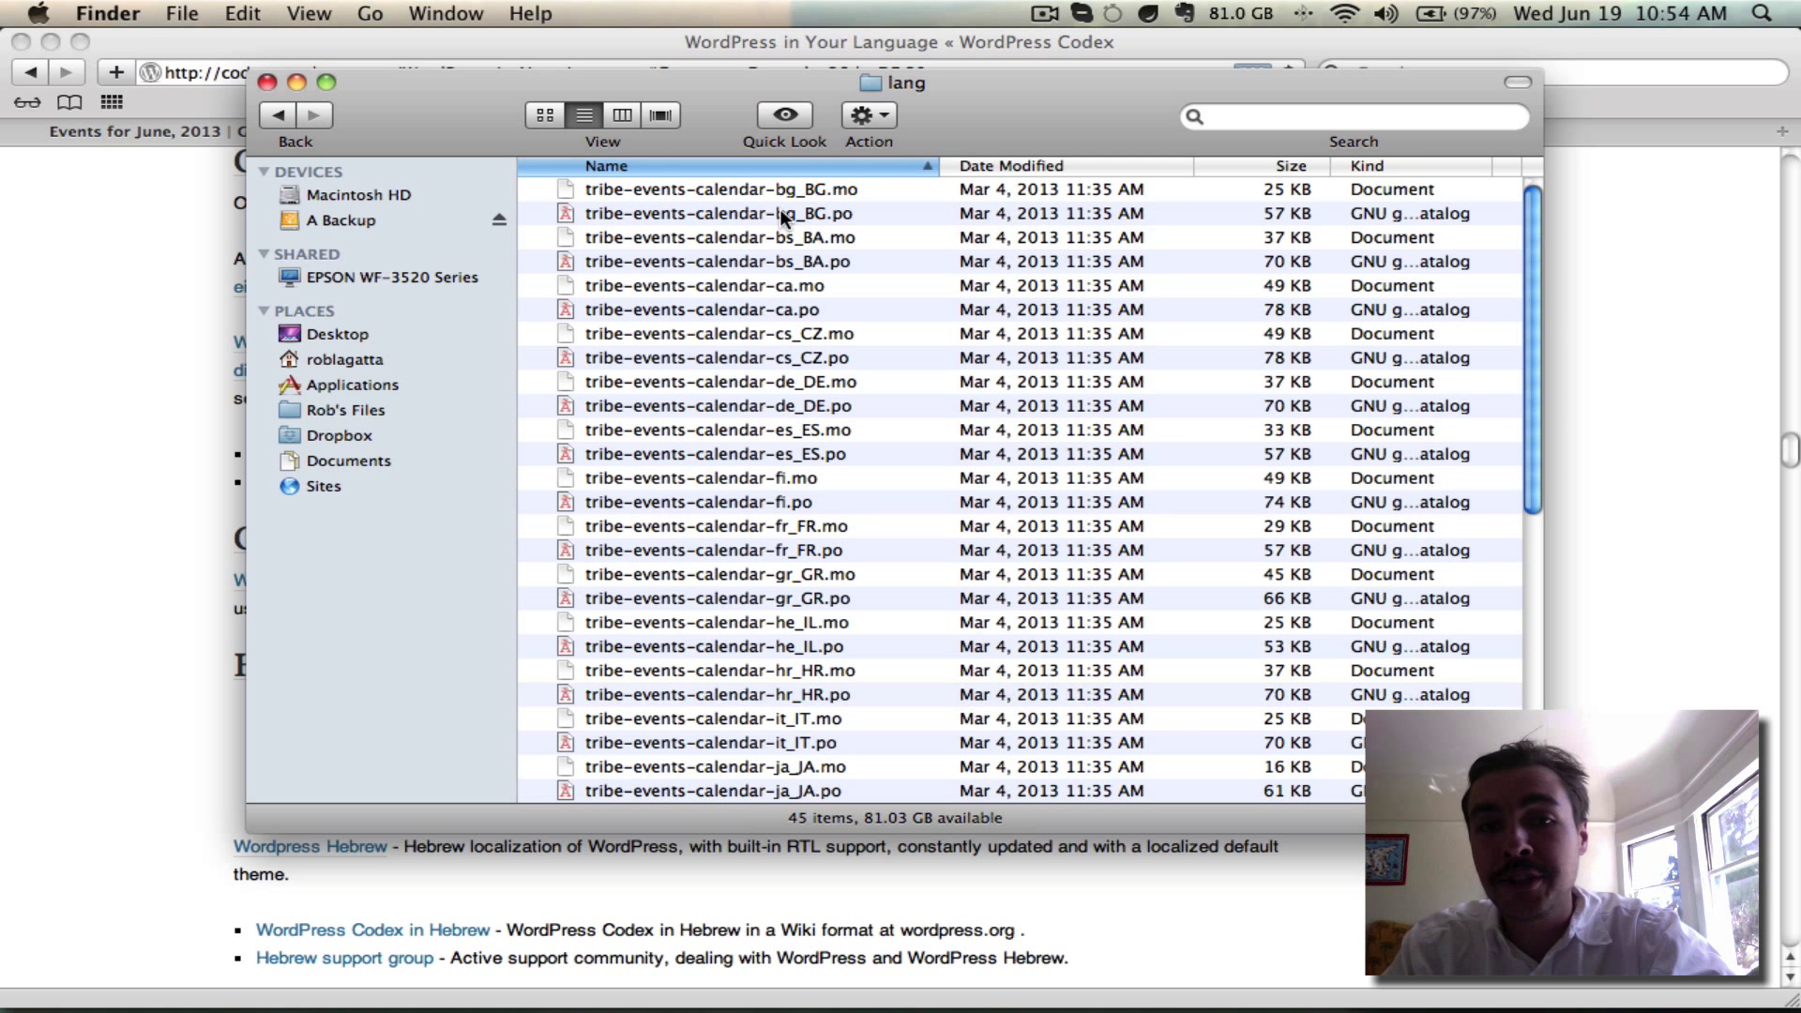
pyautogui.scroll(-3, 817, 191)
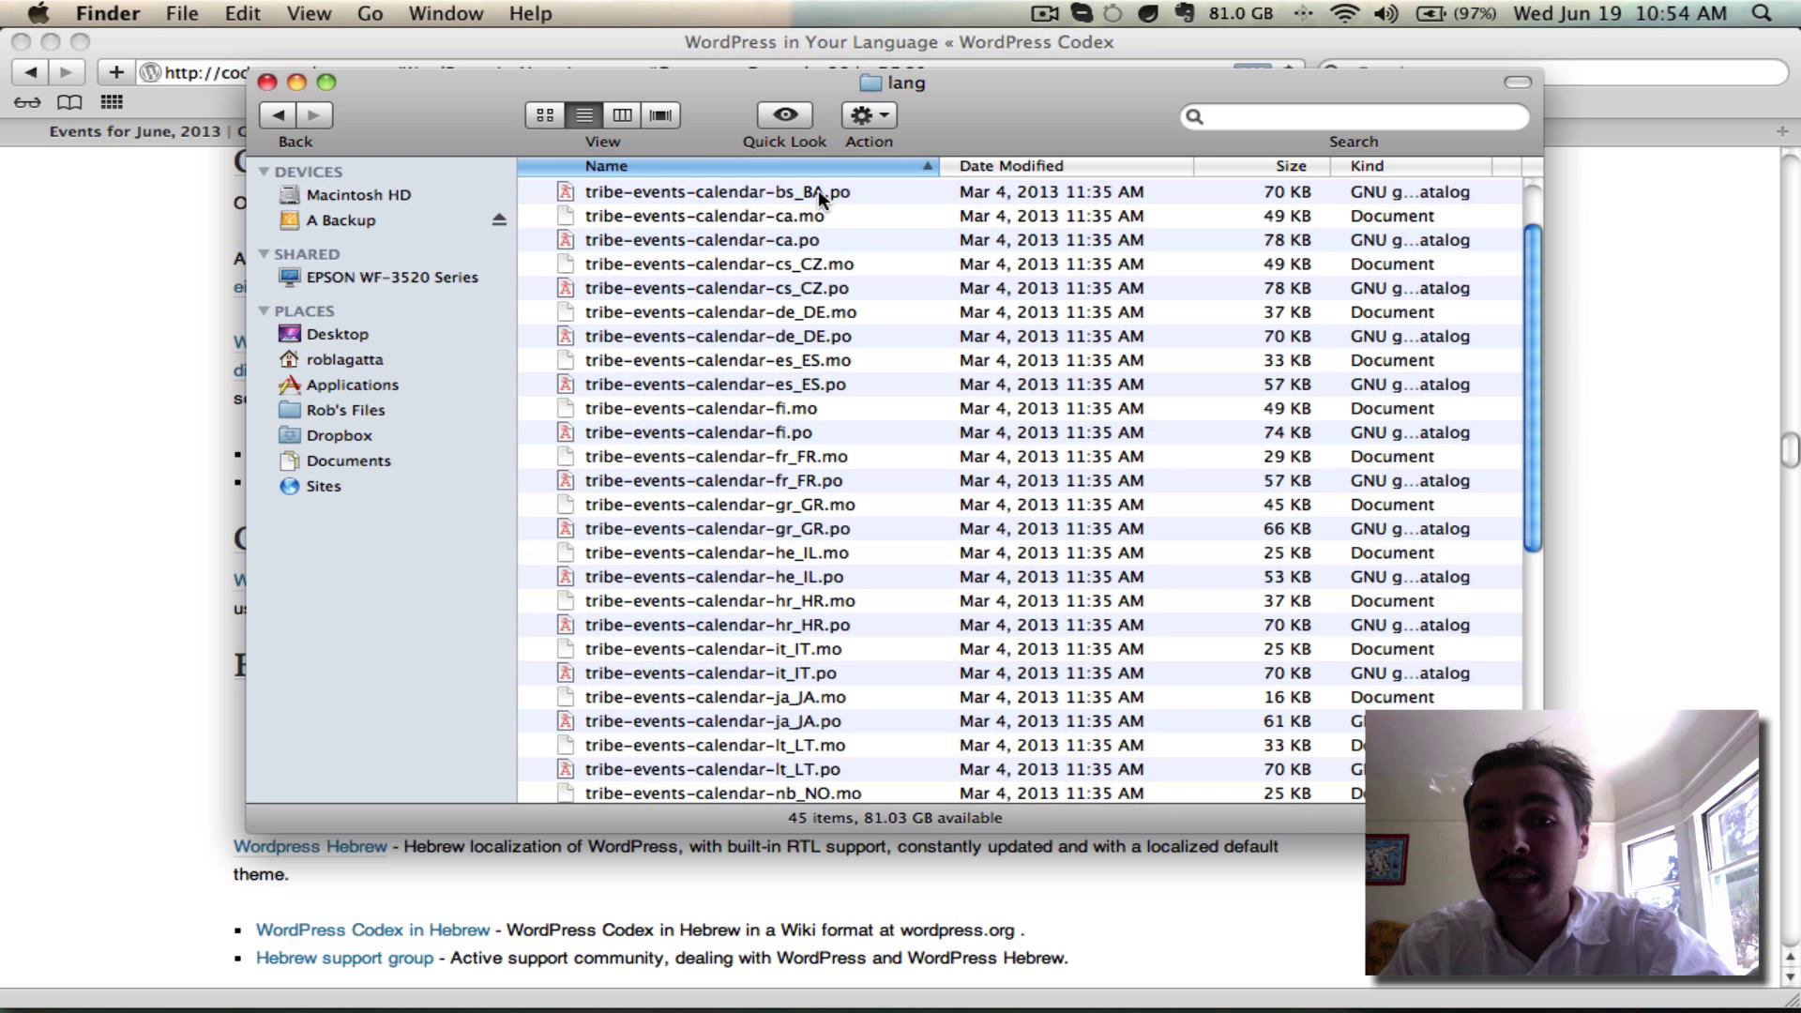
pyautogui.click(815, 312)
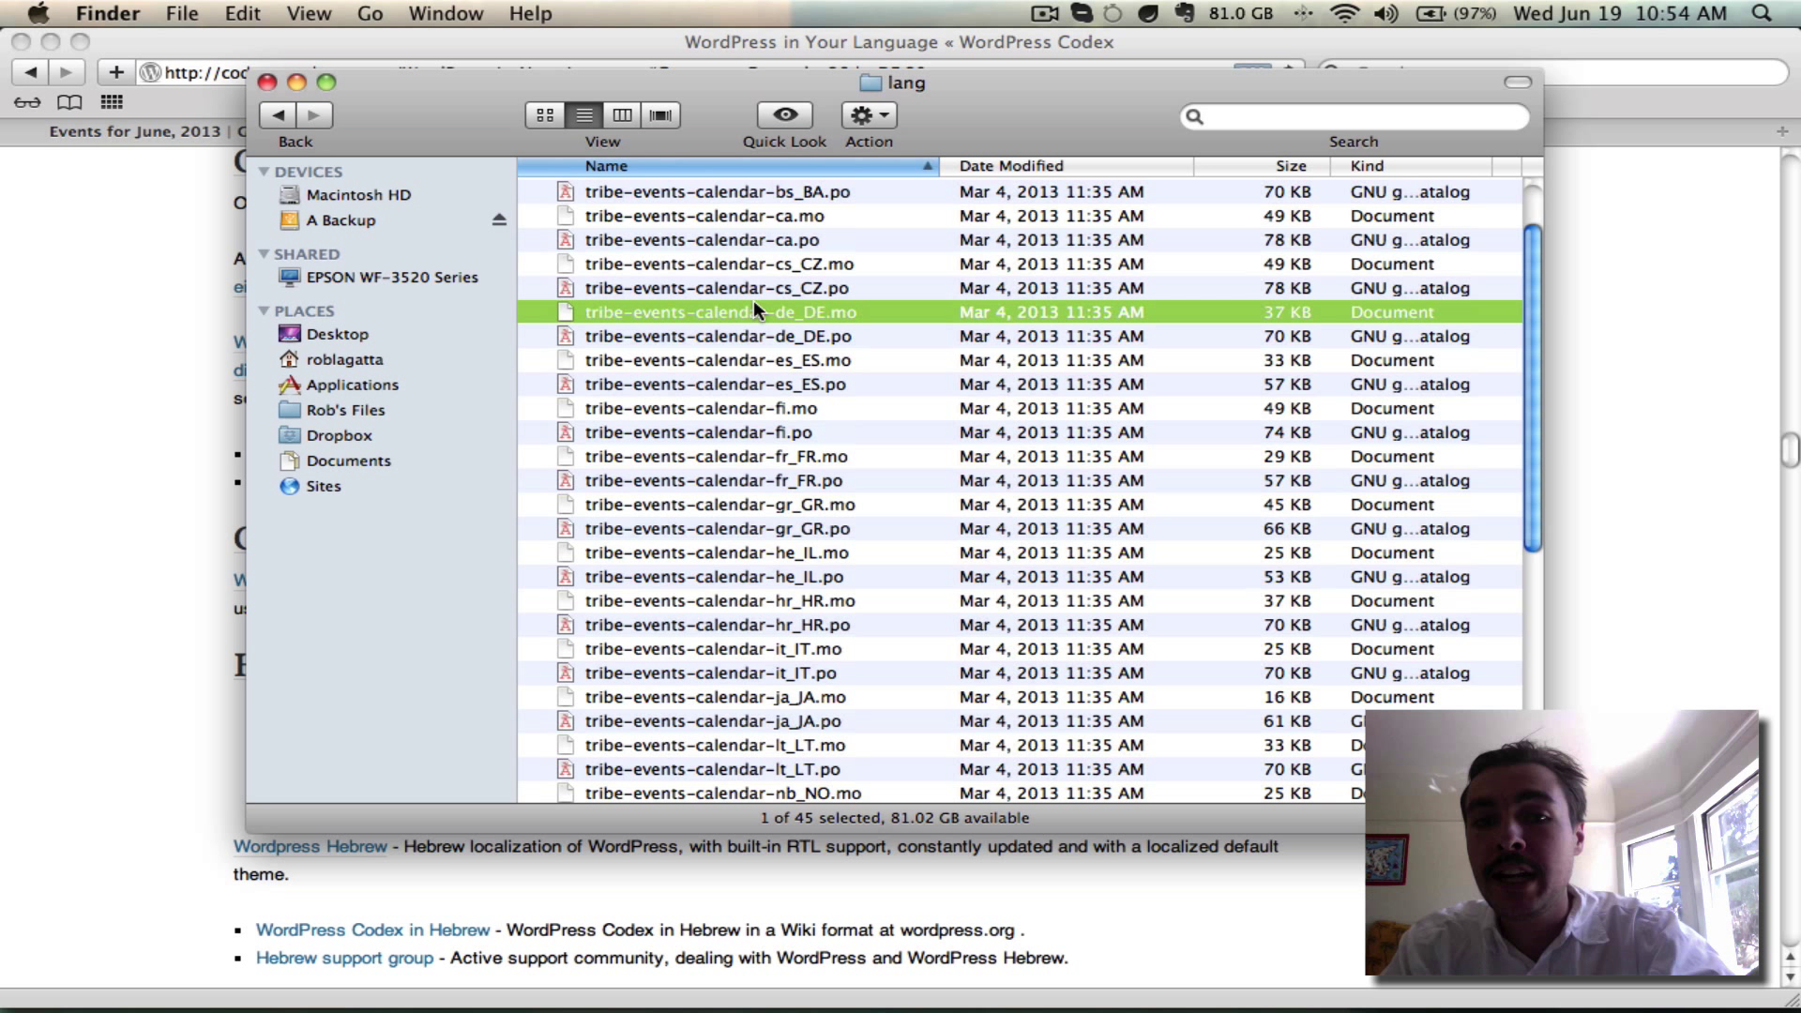
pyautogui.click(840, 338)
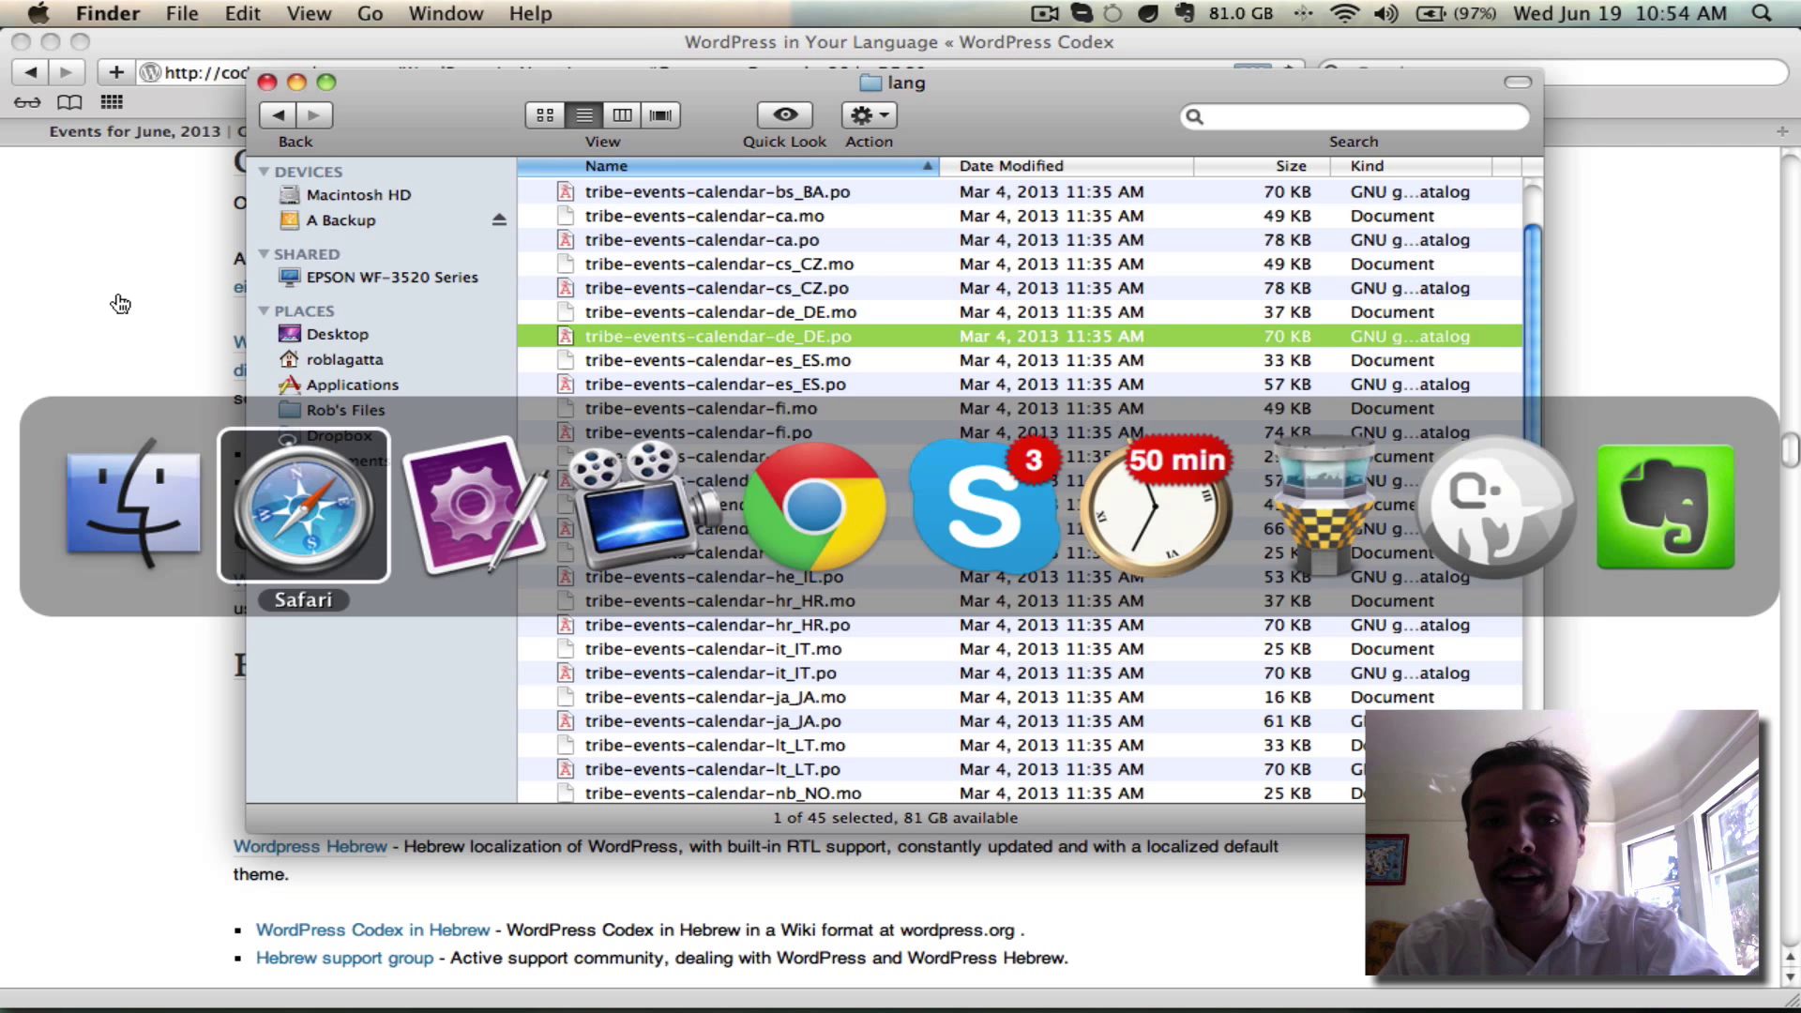
# Enter de_DE as the WPLANG value in wp-config.php
pyautogui.press('super+Tab')
pyautogui.write('de_DE')
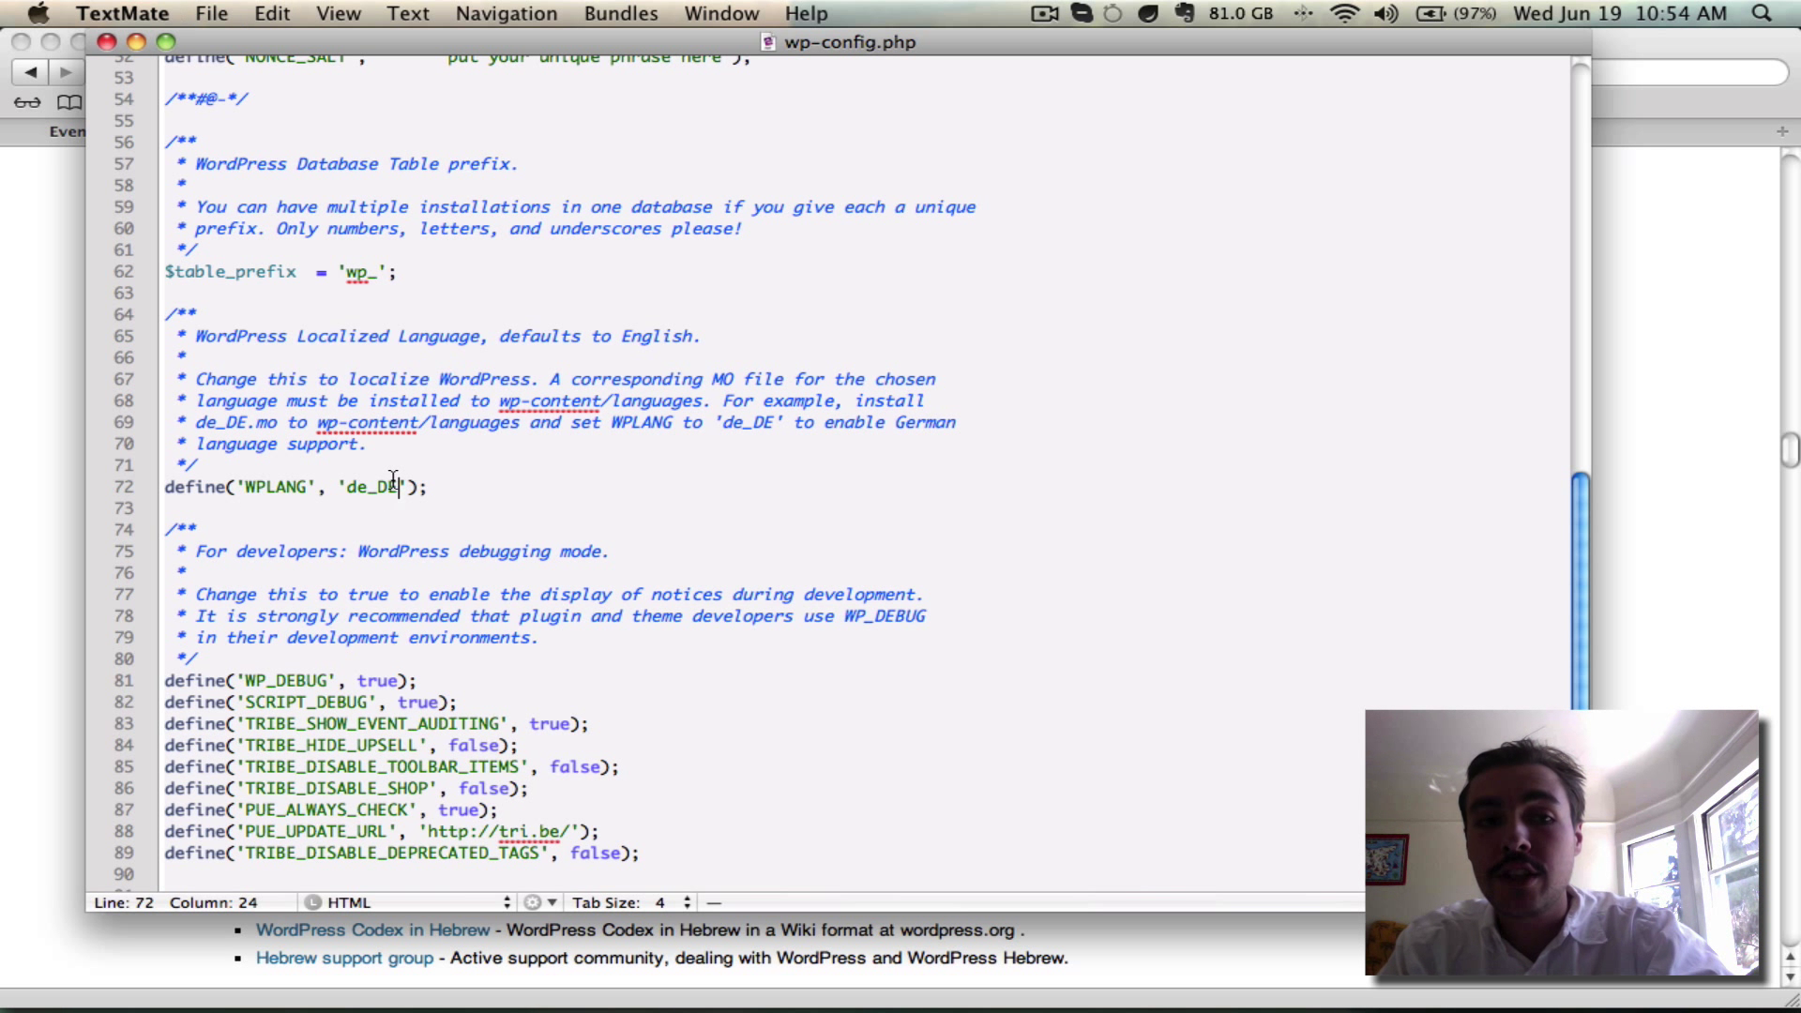
pyautogui.click(31, 371)
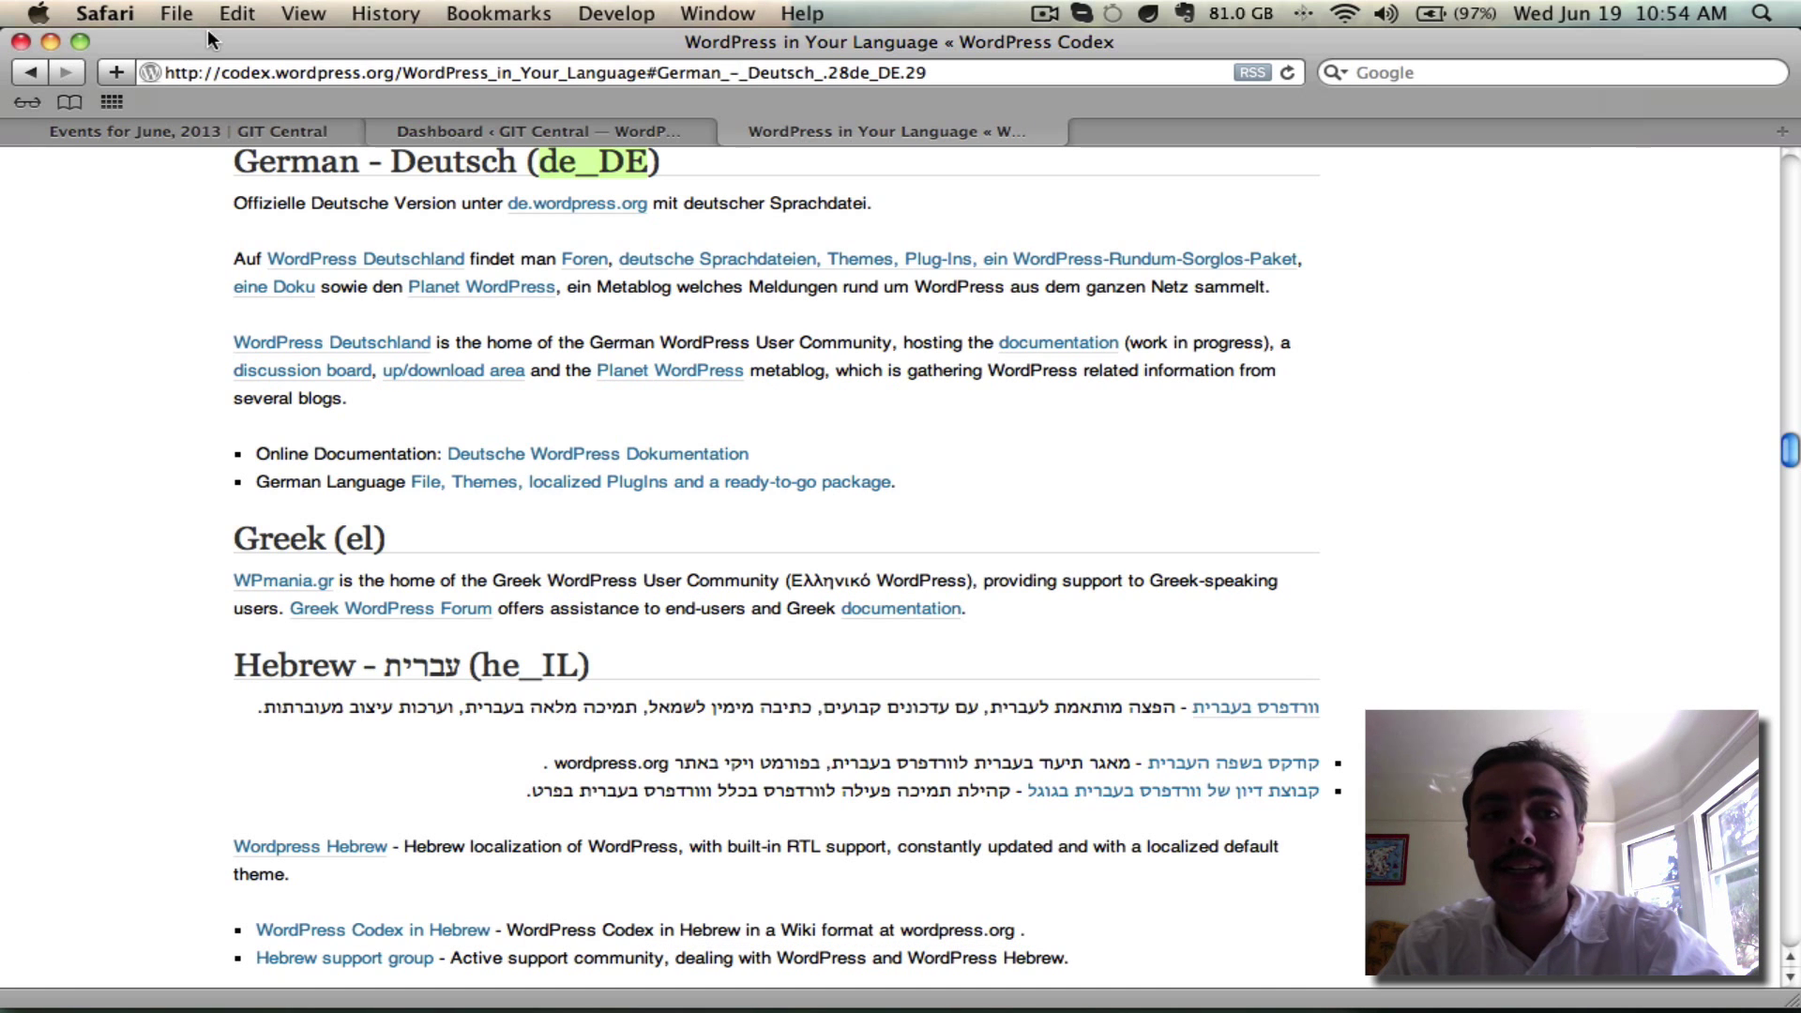
# Reload the Events calendar page with Cmd+R, then reload the Dashboard tab
pyautogui.click(206, 119)
pyautogui.press('super+r')
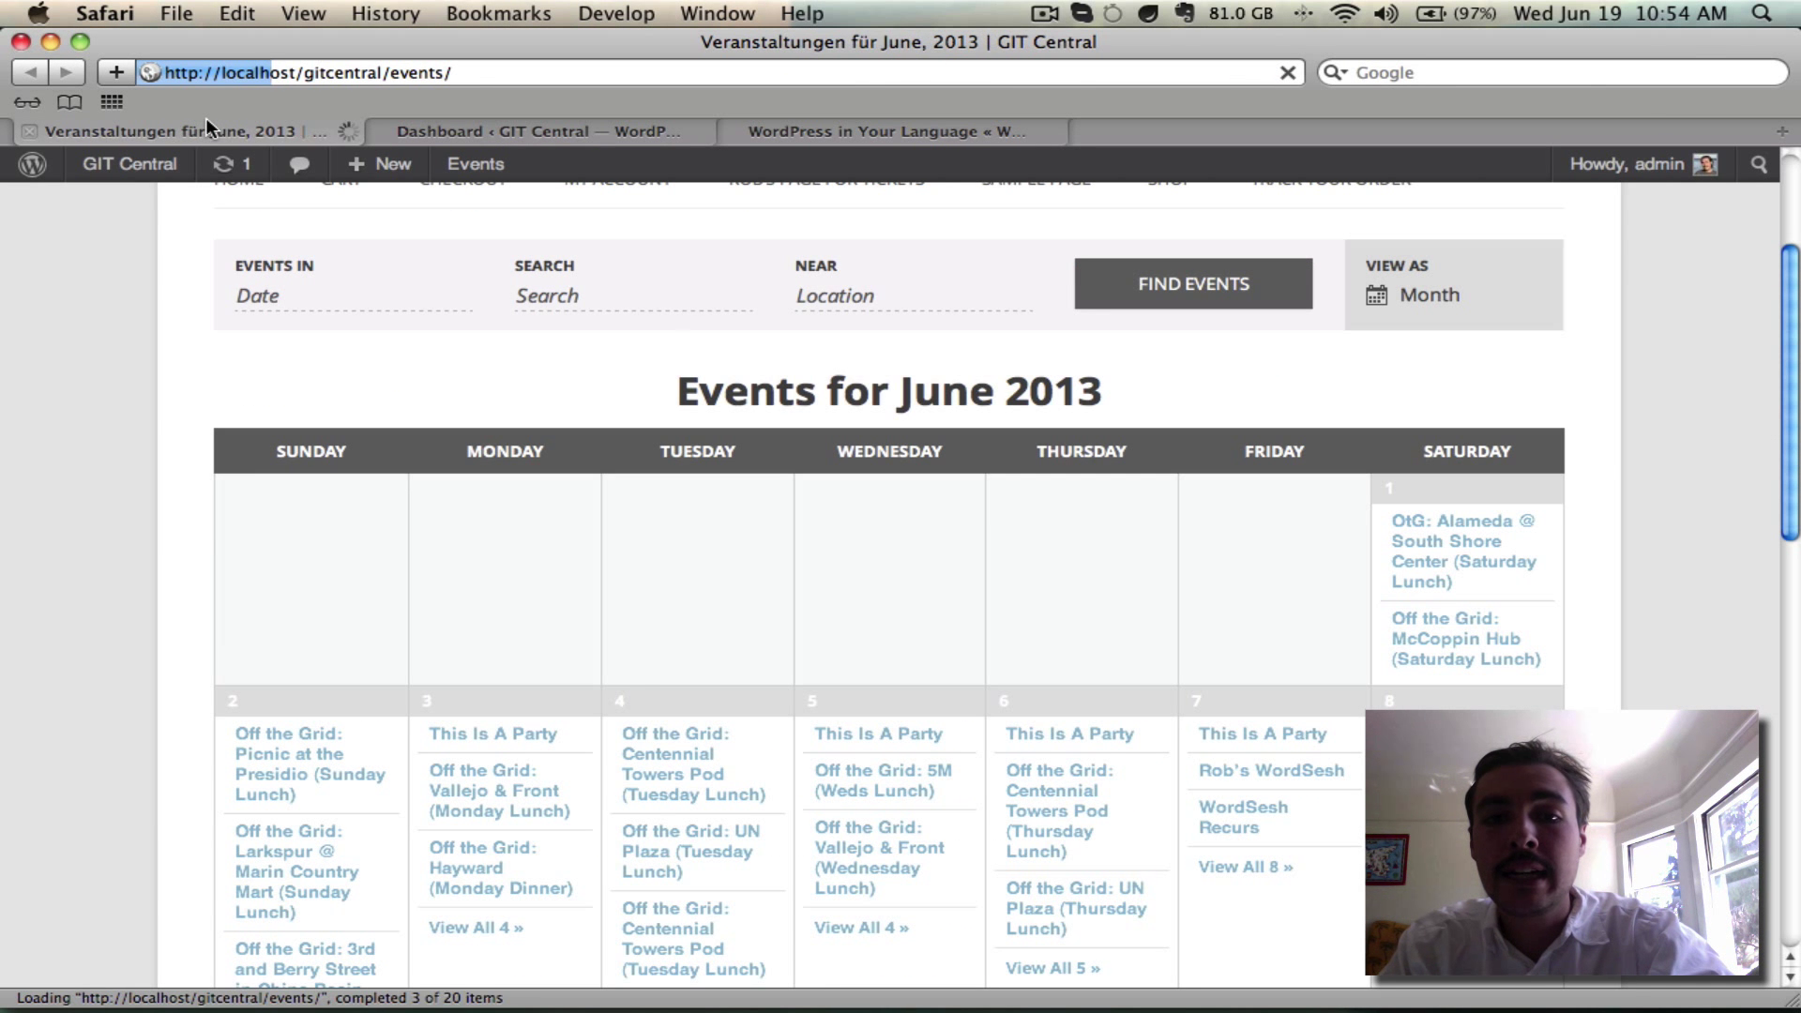
pyautogui.scroll(-5, 197, 320)
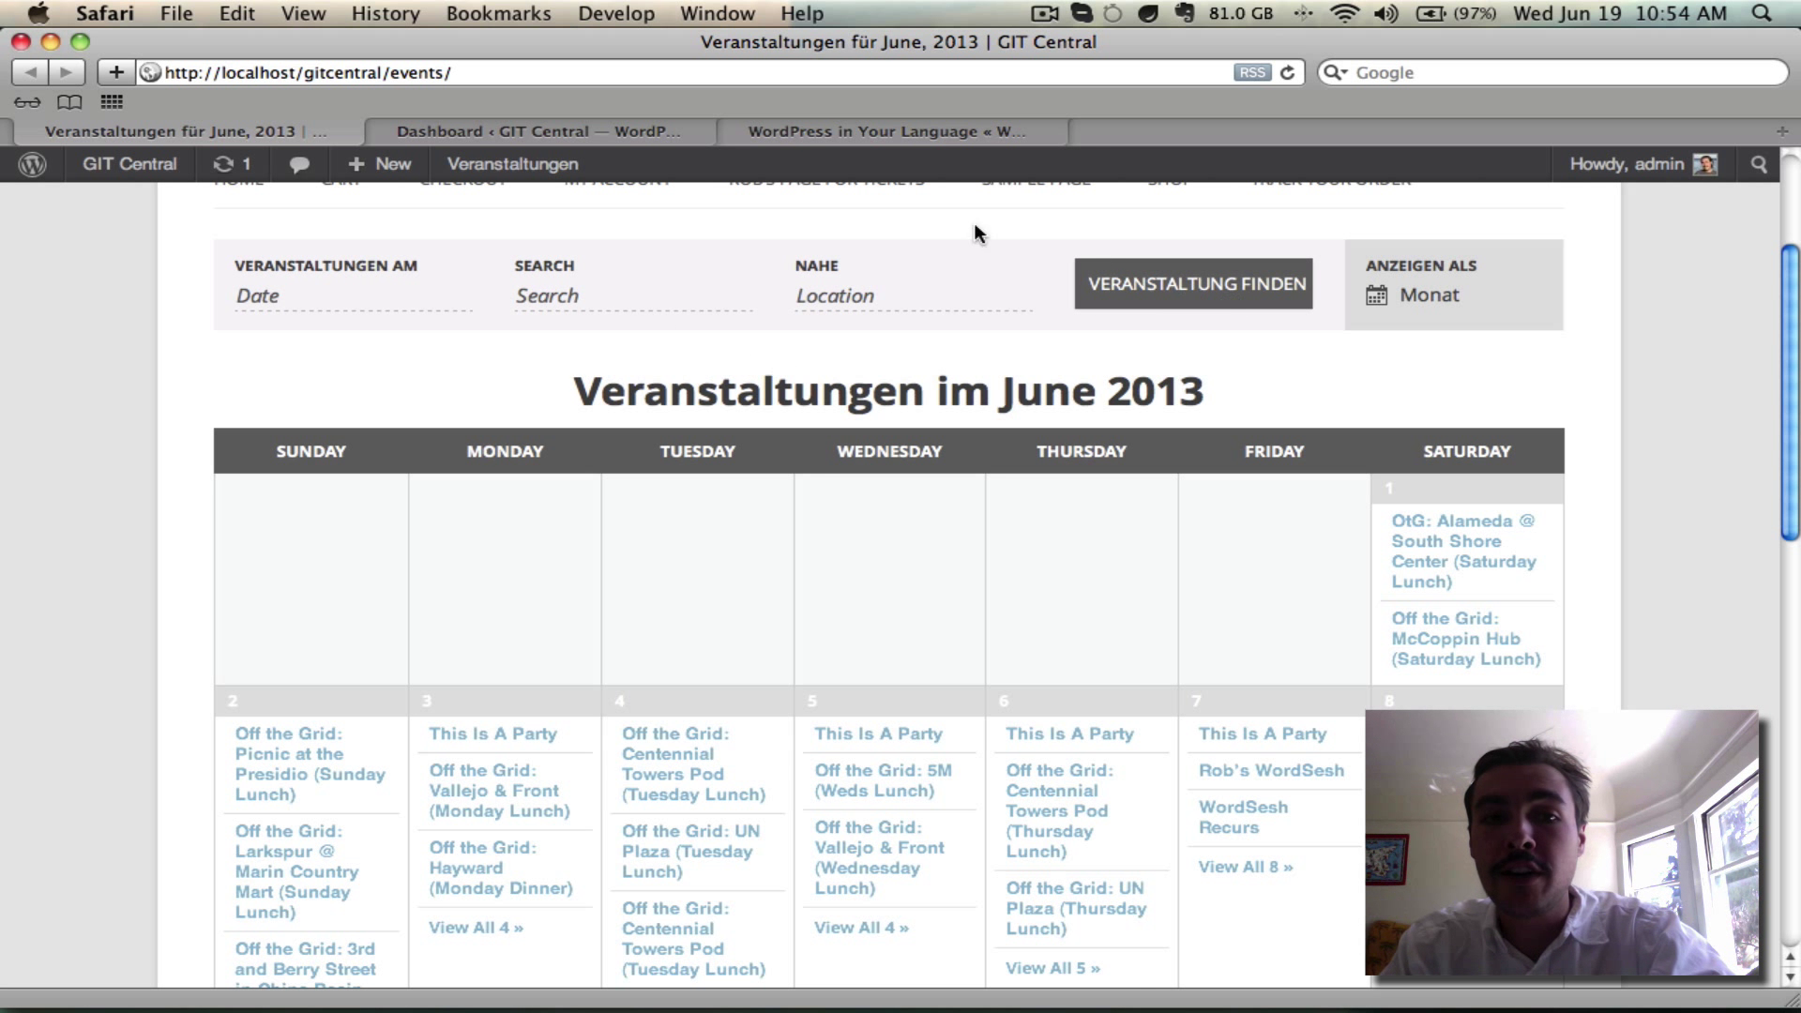
pyautogui.click(584, 140)
pyautogui.click(56, 239)
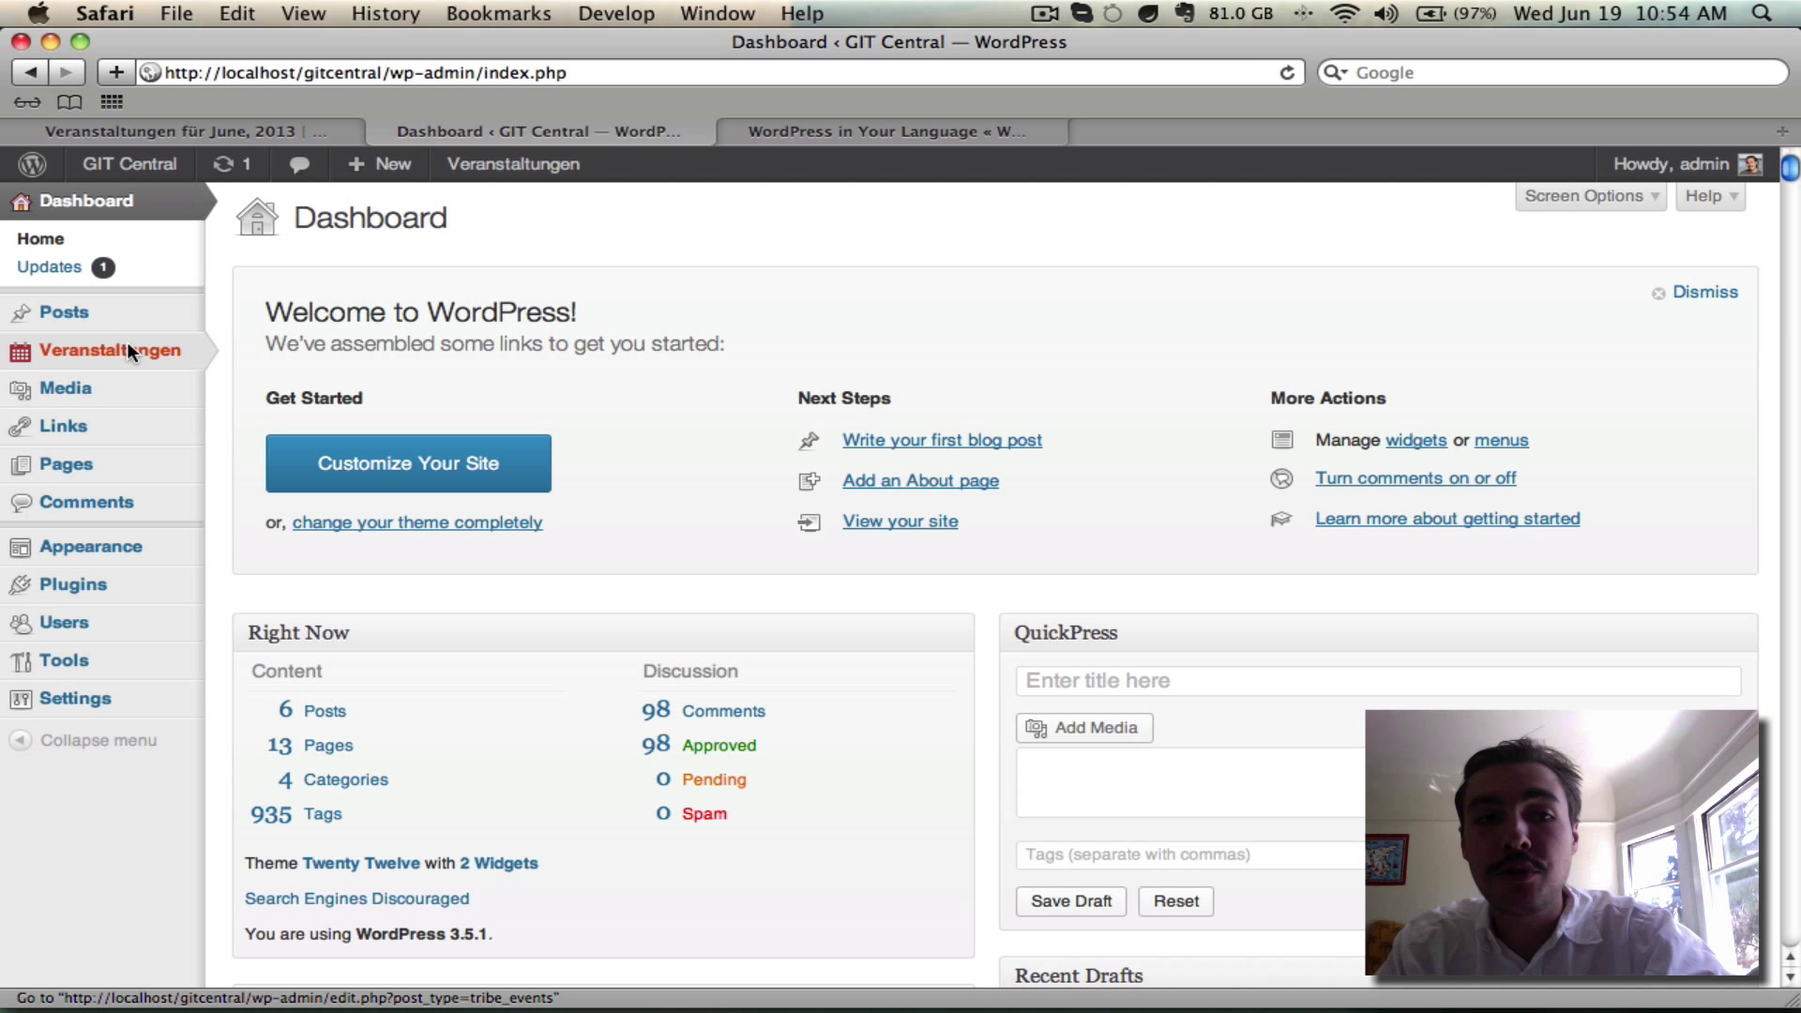
# Show the Veranstaltungen admin menu's German submenu entries
pyautogui.moveTo(173, 360)
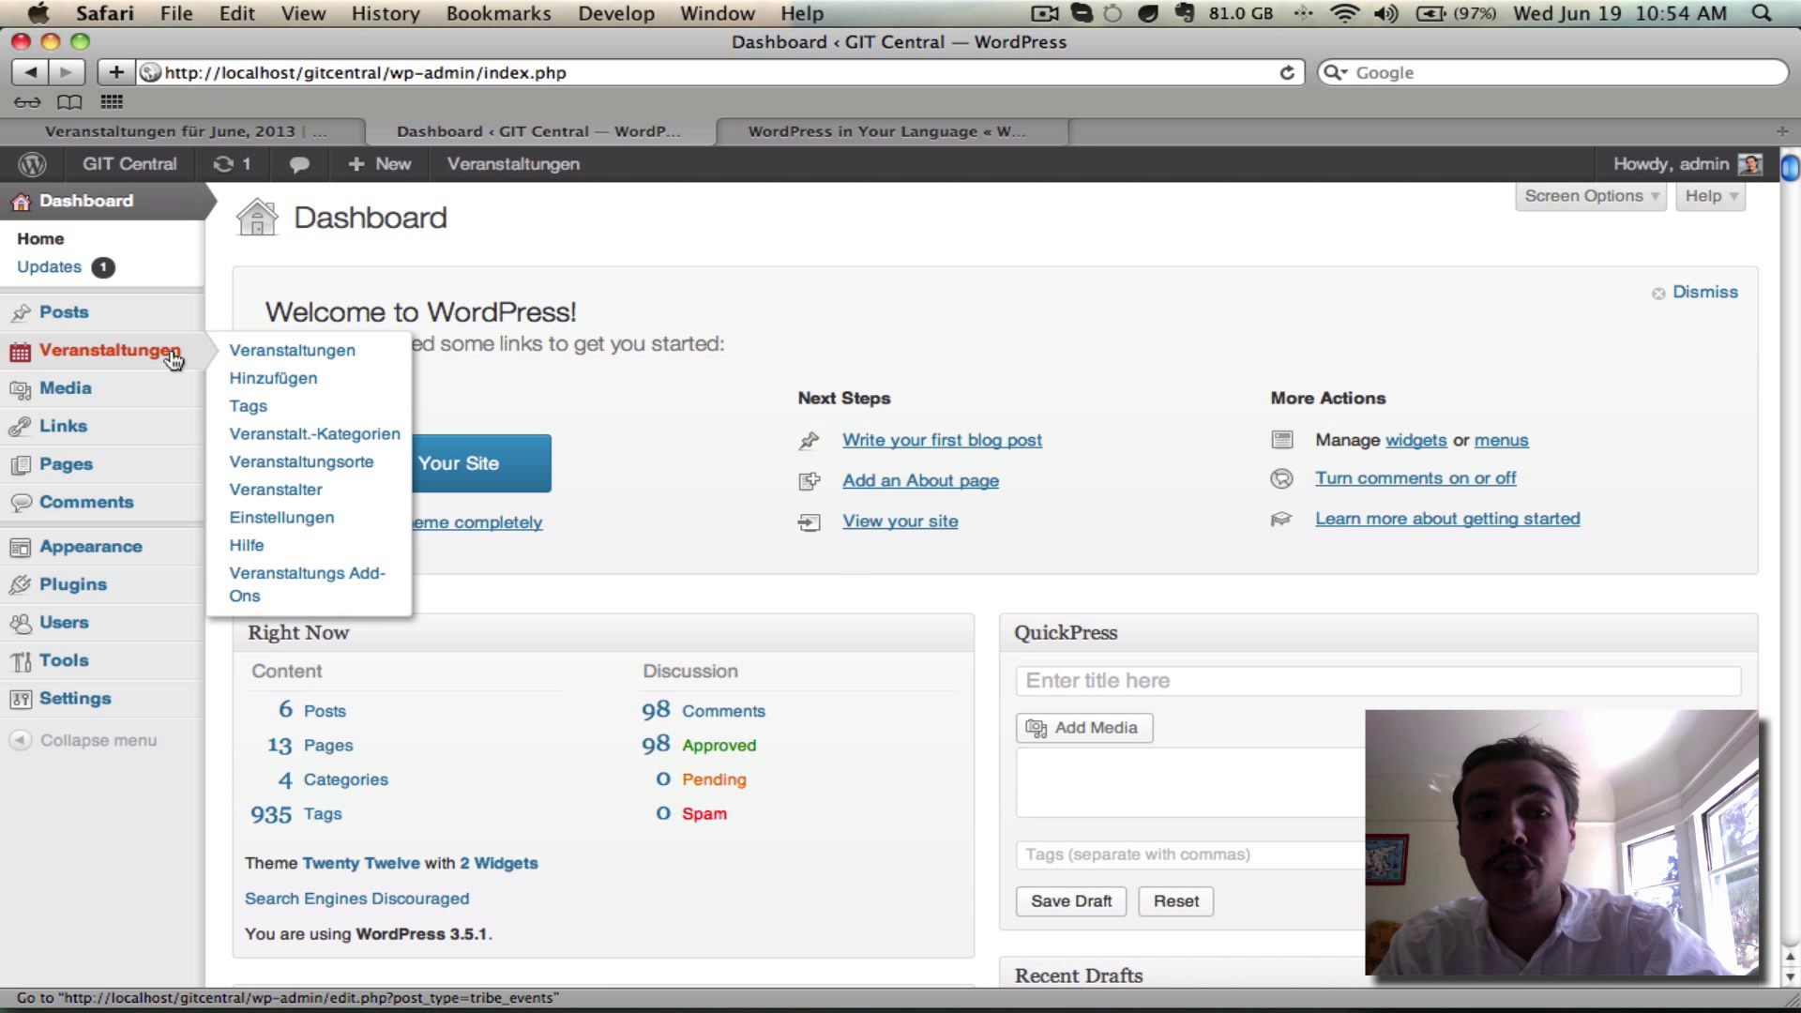